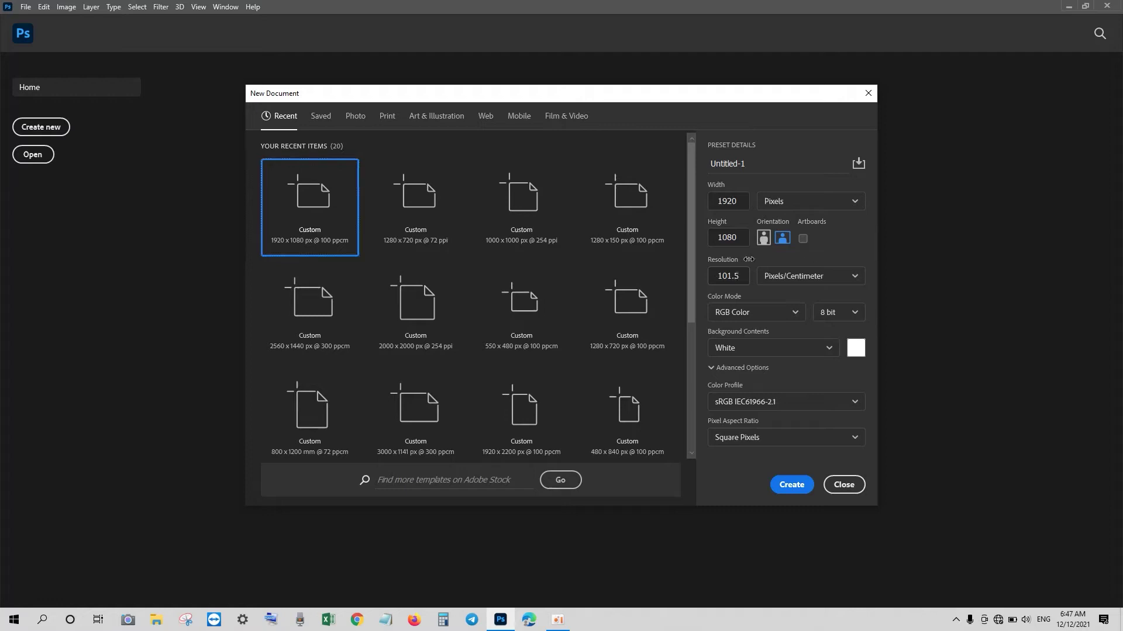
Create a 1920×1080 document and add an empty layer above the background
{"action": "left_click", "coordinate": [737, 268]}
{"action": "left_click", "coordinate": [791, 485]}
{"action": "key", "text": "ctrl+shift+alt+n"}
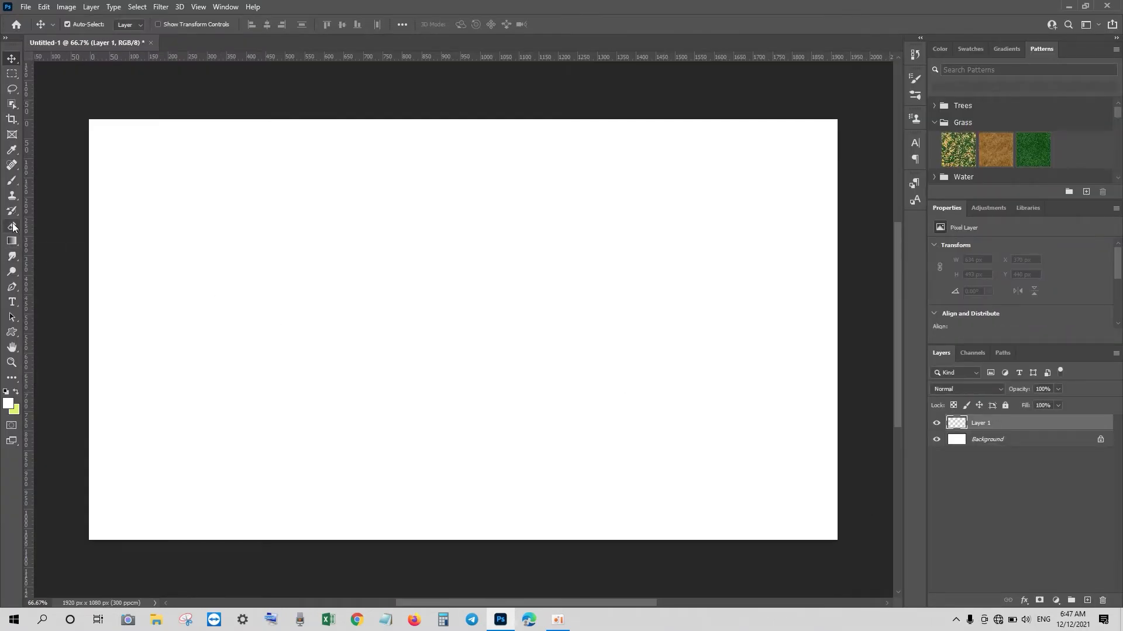
Load the Kyle charcoal pencil brush preset
{"action": "key", "text": "b"}
{"action": "key", "text": "shift+b"}
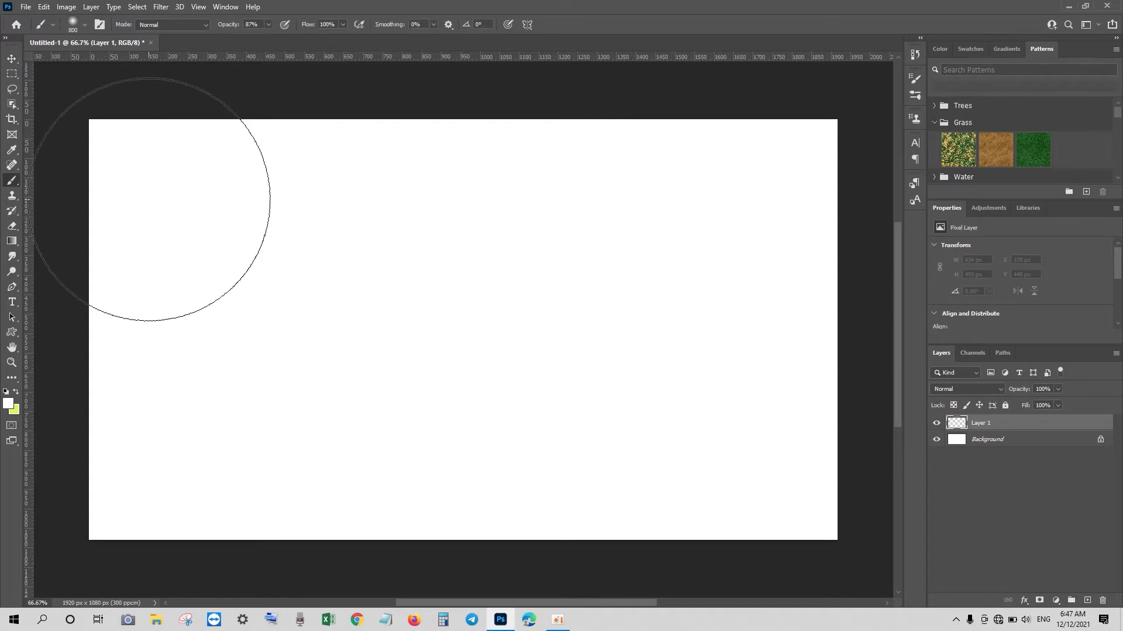
{"action": "left_click", "coordinate": [85, 25]}
{"action": "scroll", "coordinate": [117, 246], "scroll_direction": "down", "scroll_amount": 3}
{"action": "scroll", "coordinate": [117, 245], "scroll_direction": "down", "scroll_amount": 3}
{"action": "scroll", "coordinate": [117, 245], "scroll_direction": "down", "scroll_amount": 3}
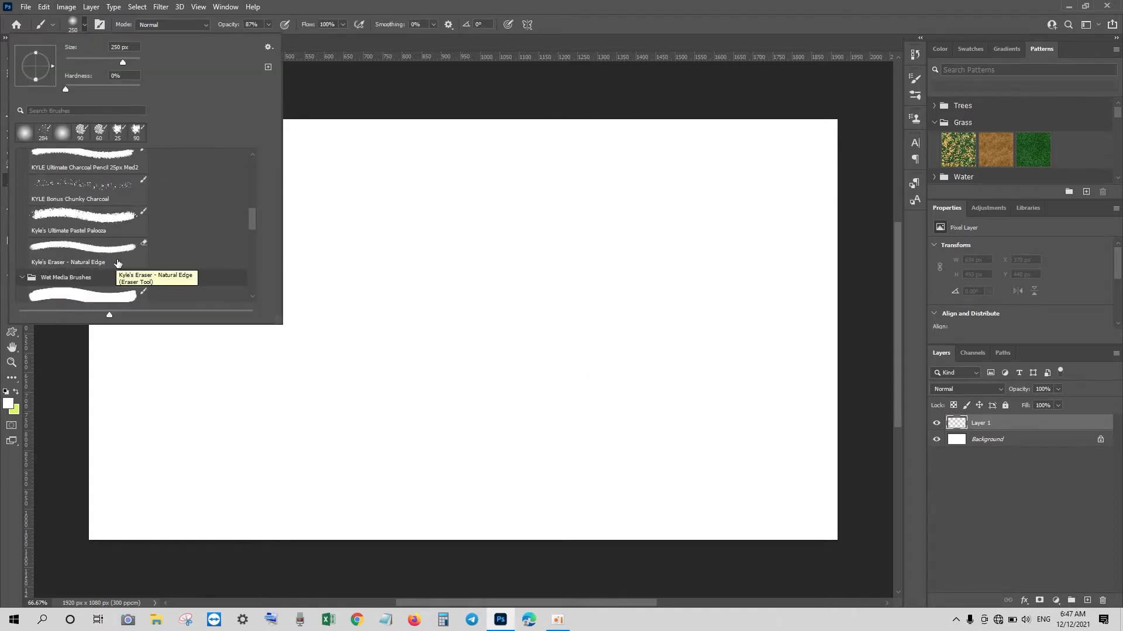
{"action": "left_click", "coordinate": [105, 168]}
{"action": "left_click", "coordinate": [411, 231]}
Set the foreground colour to black (000000)
{"action": "left_click", "coordinate": [8, 404]}
{"action": "type", "text": "000000"}
{"action": "key", "text": "Return"}
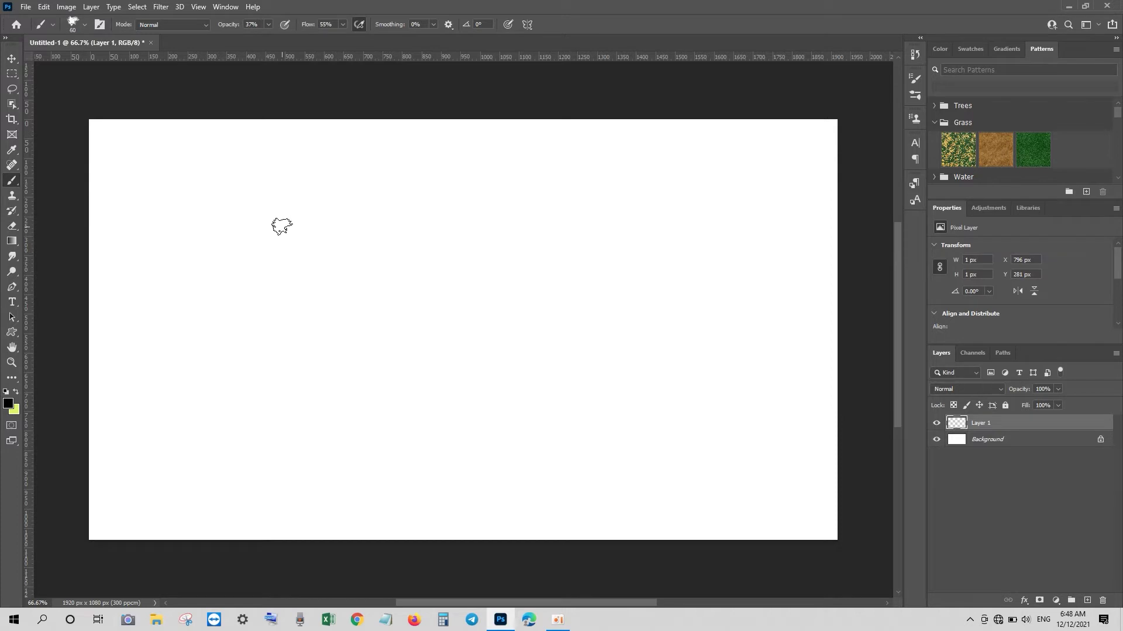
Draw two overlapping charcoal loops for the body, move them up, and hatch dark shading inside both
{"action": "mouse_move", "coordinate": [384, 383]}
{"action": "left_mouse_down"}
{"action": "mouse_move", "coordinate": [431, 391]}
{"action": "mouse_move", "coordinate": [401, 395]}
{"action": "mouse_move", "coordinate": [430, 327]}
{"action": "mouse_move", "coordinate": [441, 381]}
{"action": "mouse_move", "coordinate": [416, 306]}
{"action": "mouse_move", "coordinate": [458, 376]}
{"action": "mouse_move", "coordinate": [371, 361]}
{"action": "mouse_move", "coordinate": [403, 281]}
{"action": "left_mouse_up"}
{"action": "key", "text": "v"}
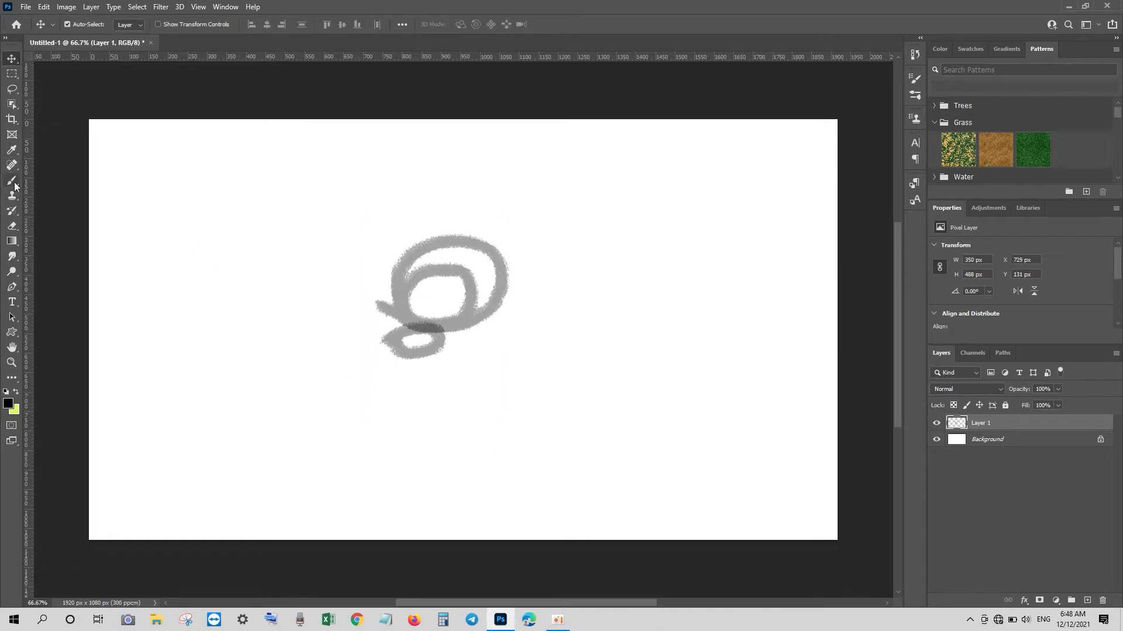
{"action": "left_click", "coordinate": [13, 181]}
{"action": "mouse_move", "coordinate": [435, 331]}
{"action": "left_mouse_down"}
{"action": "mouse_move", "coordinate": [376, 258]}
{"action": "mouse_move", "coordinate": [451, 200]}
{"action": "mouse_move", "coordinate": [535, 285]}
{"action": "mouse_move", "coordinate": [380, 345]}
{"action": "mouse_move", "coordinate": [463, 393]}
{"action": "mouse_move", "coordinate": [361, 414]}
{"action": "mouse_move", "coordinate": [409, 331]}
{"action": "left_mouse_up"}
{"action": "mouse_move", "coordinate": [474, 363]}
{"action": "left_mouse_down"}
{"action": "mouse_move", "coordinate": [468, 401]}
{"action": "mouse_move", "coordinate": [418, 431]}
{"action": "mouse_move", "coordinate": [395, 328]}
{"action": "mouse_move", "coordinate": [451, 313]}
{"action": "left_mouse_up"}
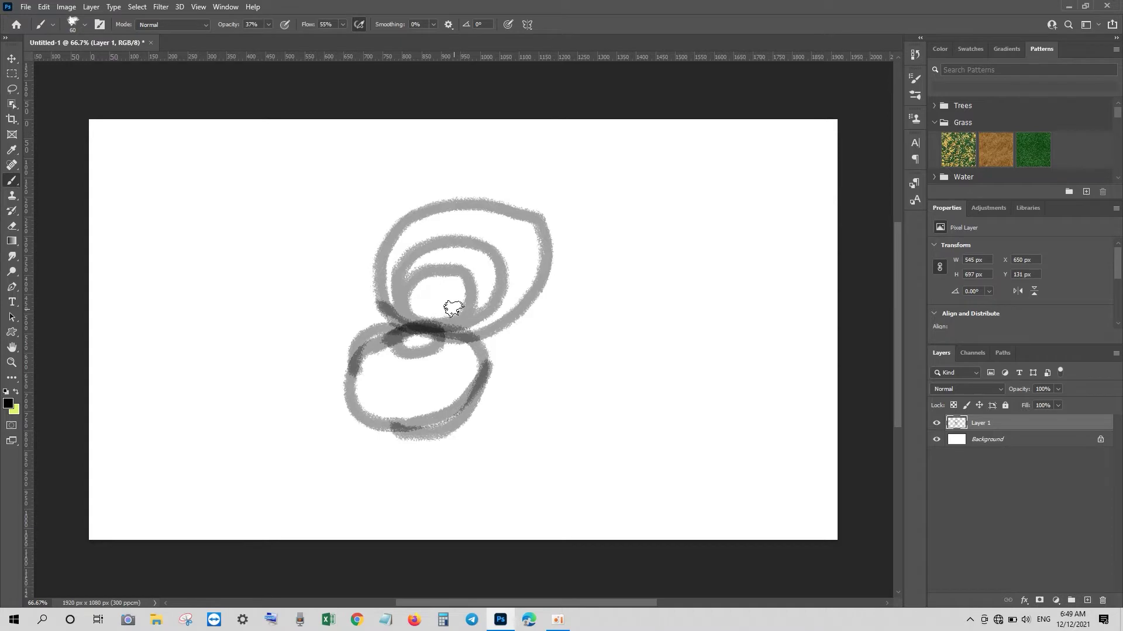
{"action": "mouse_move", "coordinate": [436, 214]}
{"action": "left_mouse_down"}
{"action": "mouse_move", "coordinate": [409, 269]}
{"action": "mouse_move", "coordinate": [462, 234]}
{"action": "mouse_move", "coordinate": [476, 251]}
{"action": "mouse_move", "coordinate": [523, 260]}
{"action": "mouse_move", "coordinate": [426, 316]}
{"action": "mouse_move", "coordinate": [473, 269]}
{"action": "mouse_move", "coordinate": [403, 275]}
{"action": "mouse_move", "coordinate": [483, 273]}
{"action": "mouse_move", "coordinate": [515, 310]}
{"action": "mouse_move", "coordinate": [444, 234]}
{"action": "mouse_move", "coordinate": [403, 292]}
{"action": "mouse_move", "coordinate": [448, 232]}
{"action": "mouse_move", "coordinate": [409, 275]}
{"action": "mouse_move", "coordinate": [444, 316]}
{"action": "mouse_move", "coordinate": [497, 292]}
{"action": "mouse_move", "coordinate": [431, 263]}
{"action": "mouse_move", "coordinate": [468, 315]}
{"action": "mouse_move", "coordinate": [374, 345]}
{"action": "mouse_move", "coordinate": [468, 356]}
{"action": "mouse_move", "coordinate": [462, 348]}
{"action": "mouse_move", "coordinate": [386, 374]}
{"action": "mouse_move", "coordinate": [459, 388]}
{"action": "mouse_move", "coordinate": [363, 409]}
{"action": "mouse_move", "coordinate": [442, 404]}
{"action": "mouse_move", "coordinate": [426, 326]}
{"action": "mouse_move", "coordinate": [459, 352]}
{"action": "mouse_move", "coordinate": [412, 328]}
{"action": "mouse_move", "coordinate": [468, 380]}
{"action": "mouse_move", "coordinate": [473, 341]}
{"action": "mouse_move", "coordinate": [534, 319]}
{"action": "mouse_move", "coordinate": [595, 314]}
{"action": "mouse_move", "coordinate": [648, 356]}
{"action": "left_mouse_up"}
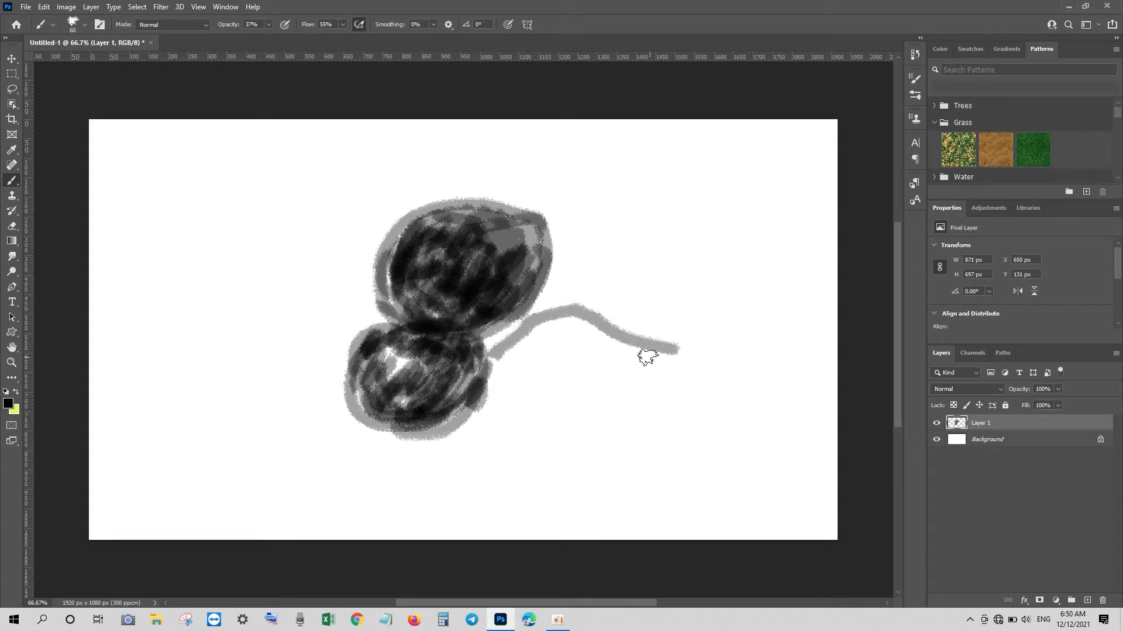
Paint jointed grey legs: two on the right, one hanging below, and four on the left
{"action": "mouse_move", "coordinate": [499, 389]}
{"action": "left_mouse_down"}
{"action": "mouse_move", "coordinate": [539, 359]}
{"action": "mouse_move", "coordinate": [571, 359]}
{"action": "mouse_move", "coordinate": [628, 398]}
{"action": "mouse_move", "coordinate": [669, 404]}
{"action": "left_mouse_up"}
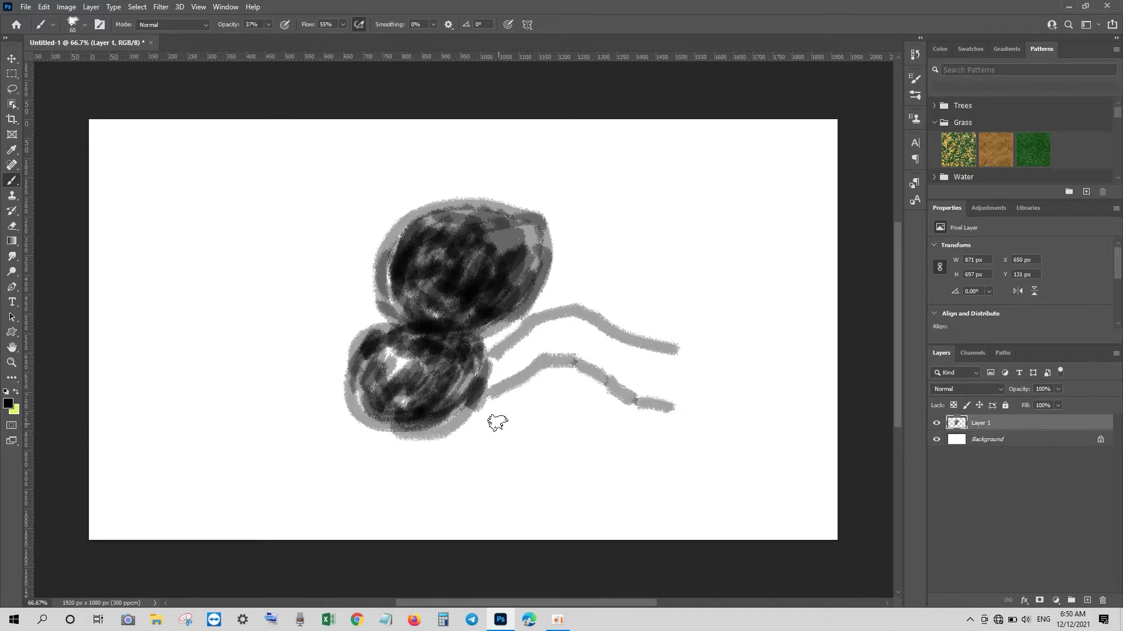
{"action": "mouse_move", "coordinate": [490, 409]}
{"action": "left_mouse_down"}
{"action": "mouse_move", "coordinate": [503, 425]}
{"action": "mouse_move", "coordinate": [546, 393]}
{"action": "mouse_move", "coordinate": [596, 403]}
{"action": "mouse_move", "coordinate": [634, 433]}
{"action": "left_mouse_up"}
{"action": "mouse_move", "coordinate": [468, 432]}
{"action": "left_mouse_down"}
{"action": "mouse_move", "coordinate": [476, 445]}
{"action": "mouse_move", "coordinate": [514, 418]}
{"action": "mouse_move", "coordinate": [556, 419]}
{"action": "mouse_move", "coordinate": [621, 471]}
{"action": "left_mouse_up"}
{"action": "mouse_move", "coordinate": [440, 437]}
{"action": "left_mouse_down"}
{"action": "mouse_move", "coordinate": [464, 460]}
{"action": "mouse_move", "coordinate": [445, 466]}
{"action": "mouse_move", "coordinate": [446, 530]}
{"action": "left_mouse_up"}
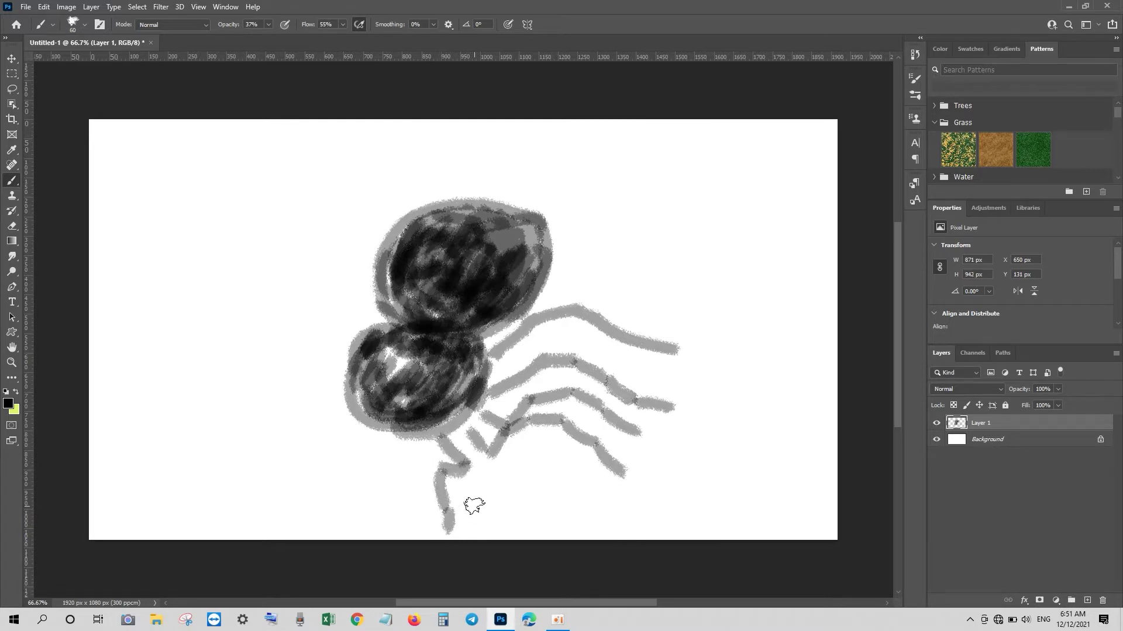
{"action": "mouse_move", "coordinate": [364, 334]}
{"action": "left_mouse_down"}
{"action": "mouse_move", "coordinate": [361, 301]}
{"action": "mouse_move", "coordinate": [317, 302]}
{"action": "mouse_move", "coordinate": [314, 274]}
{"action": "left_mouse_up"}
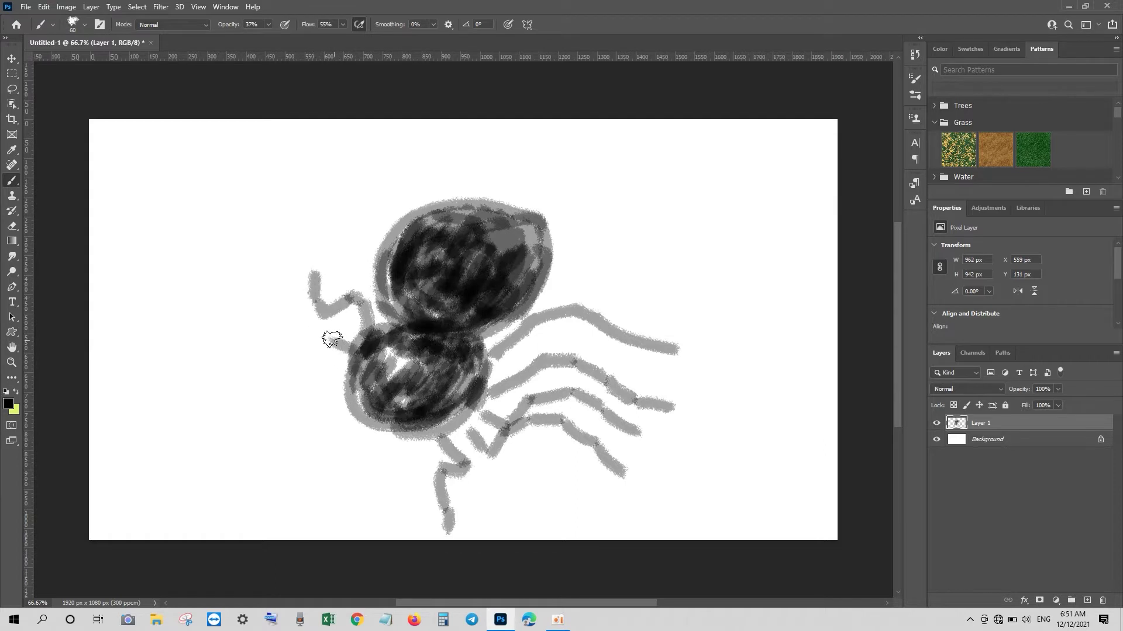
{"action": "left_click_drag", "start_coordinate": [288, 343], "coordinate": [264, 305]}
{"action": "left_click_drag", "start_coordinate": [344, 373], "coordinate": [179, 368]}
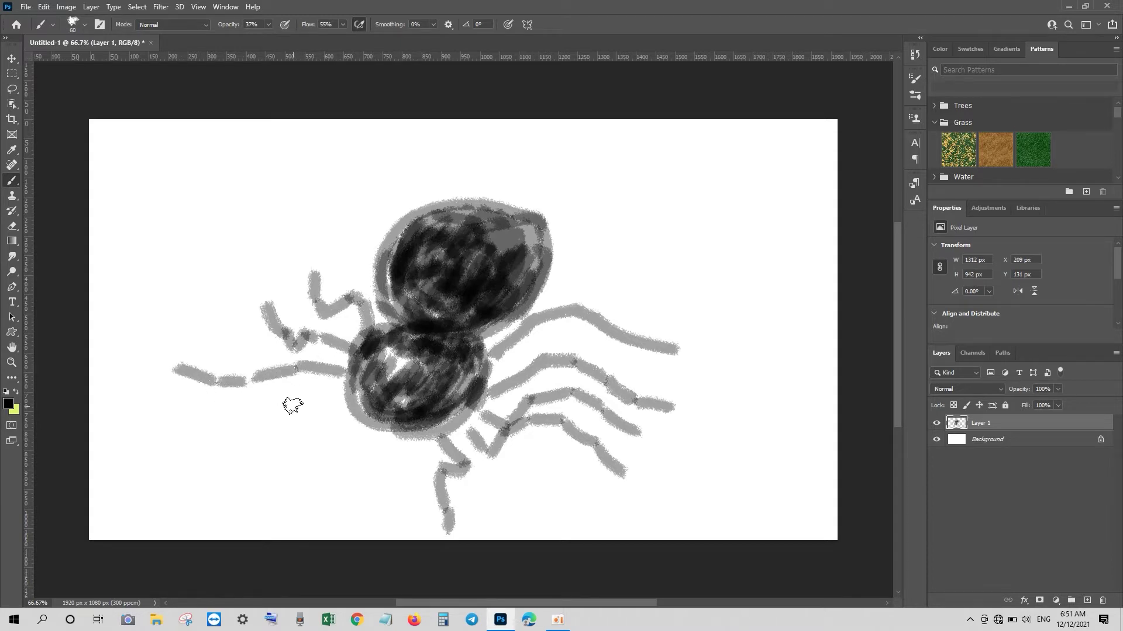
{"action": "left_click_drag", "start_coordinate": [343, 405], "coordinate": [205, 474]}
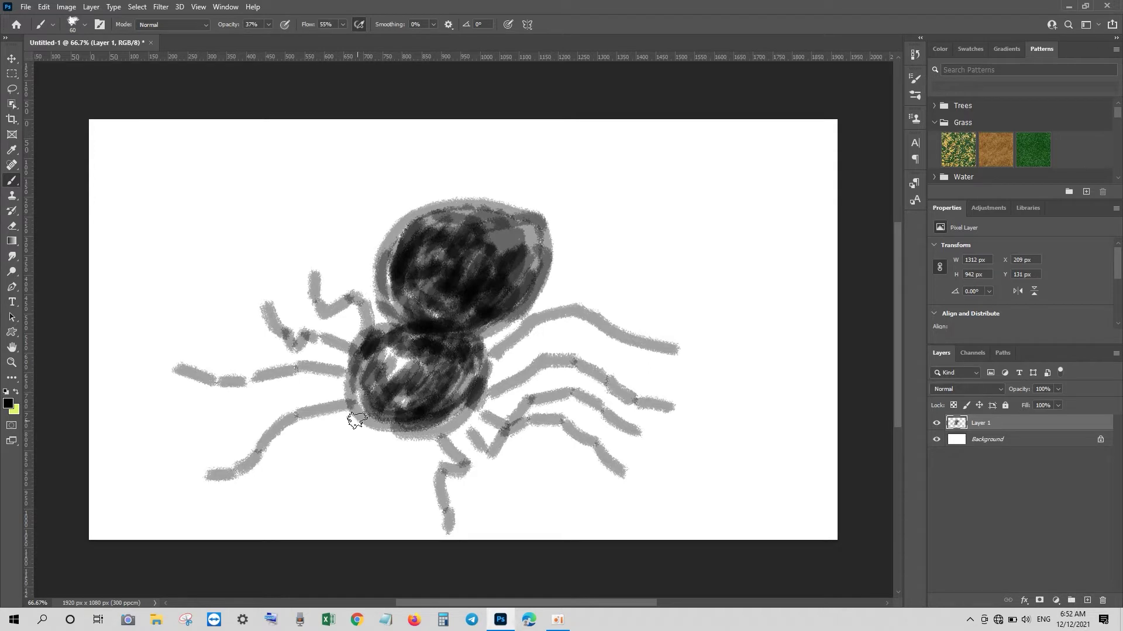
{"action": "mouse_move", "coordinate": [360, 420]}
{"action": "left_mouse_down"}
{"action": "mouse_move", "coordinate": [321, 431]}
{"action": "mouse_move", "coordinate": [296, 488]}
{"action": "left_mouse_up"}
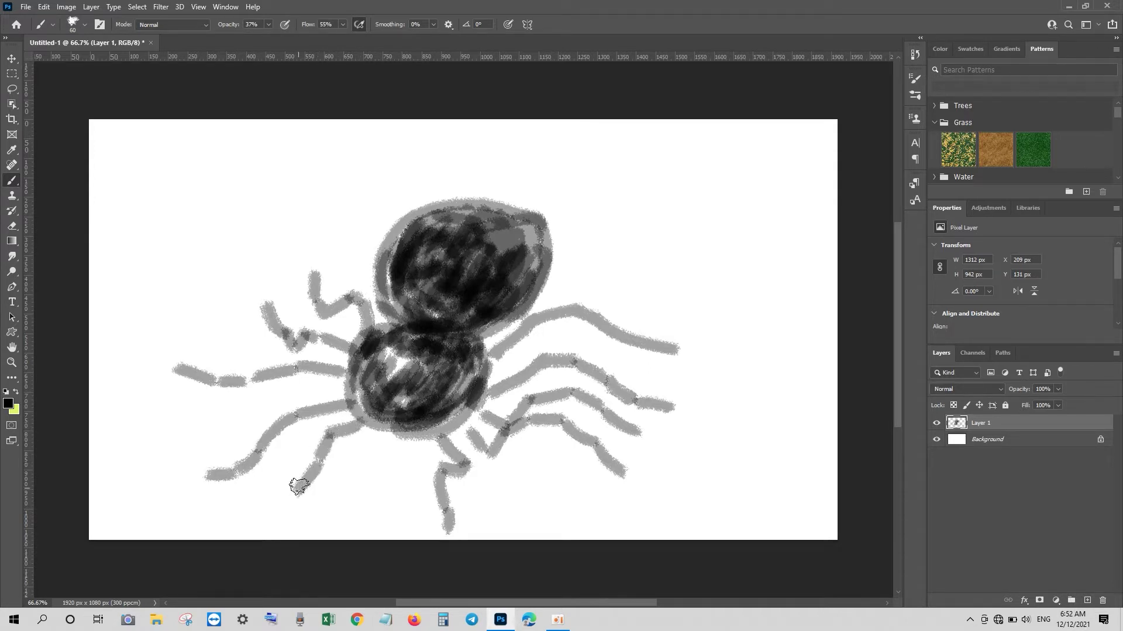
Lasso and rotate the far-left and upper-left legs to new angles
{"action": "key", "text": "v"}
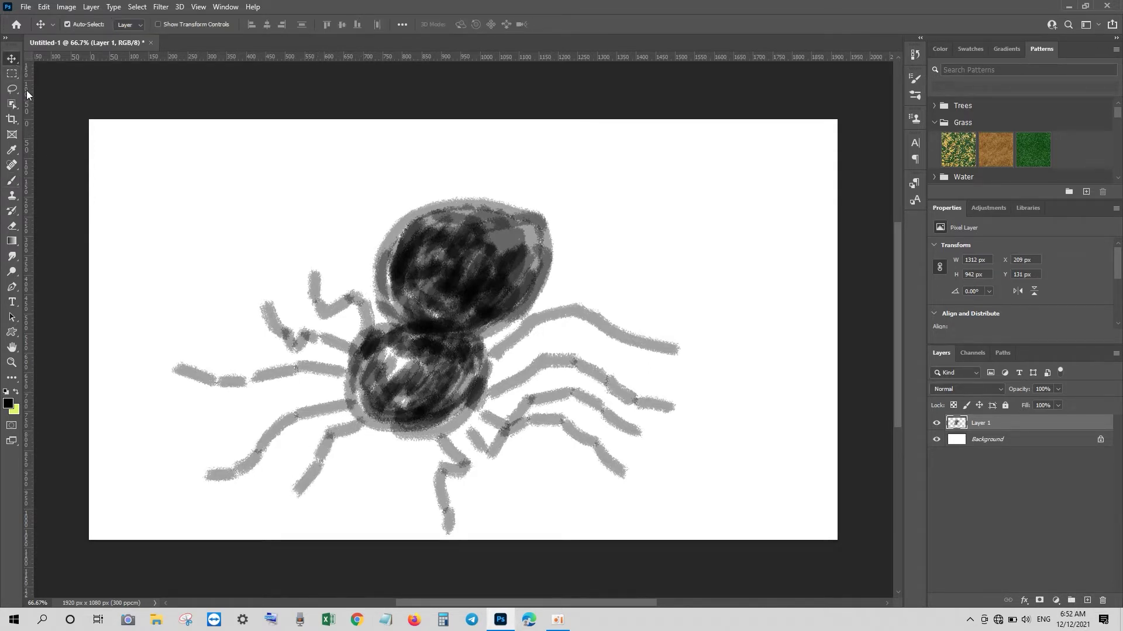
{"action": "key", "text": "l"}
{"action": "left_click_drag", "start_coordinate": [162, 380], "coordinate": [256, 374]}
{"action": "key", "text": "ctrl+t"}
{"action": "left_click_drag", "start_coordinate": [157, 380], "coordinate": [159, 402]}
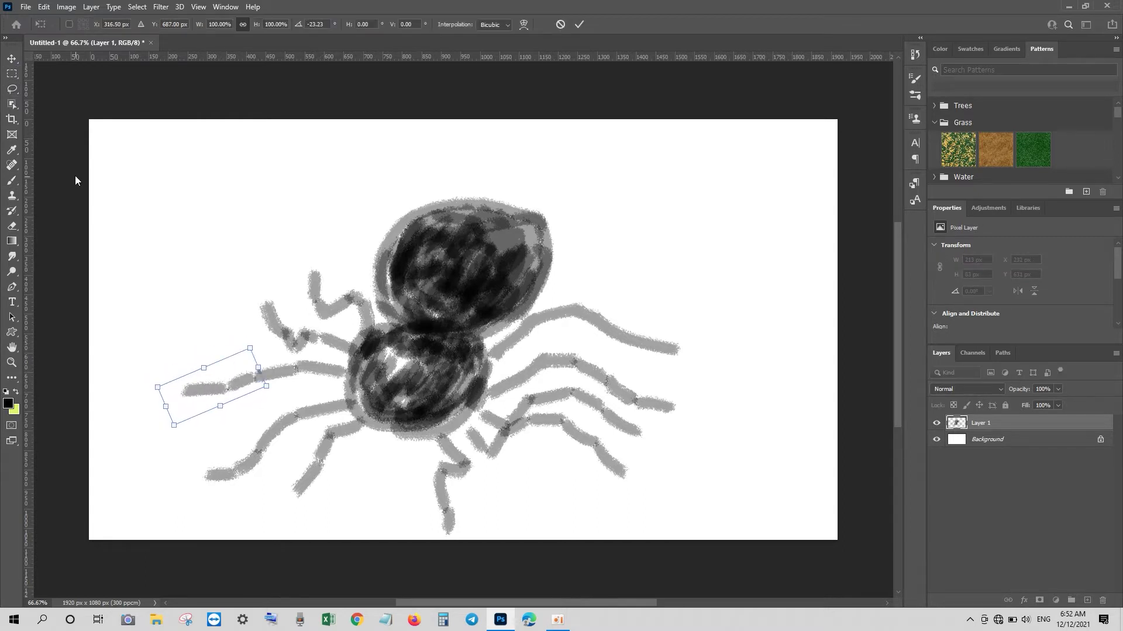
{"action": "key", "text": "Return"}
{"action": "mouse_move", "coordinate": [288, 353]}
{"action": "left_mouse_down"}
{"action": "mouse_move", "coordinate": [280, 292]}
{"action": "mouse_move", "coordinate": [261, 304]}
{"action": "mouse_move", "coordinate": [265, 326]}
{"action": "left_mouse_up"}
{"action": "key", "text": "ctrl+t"}
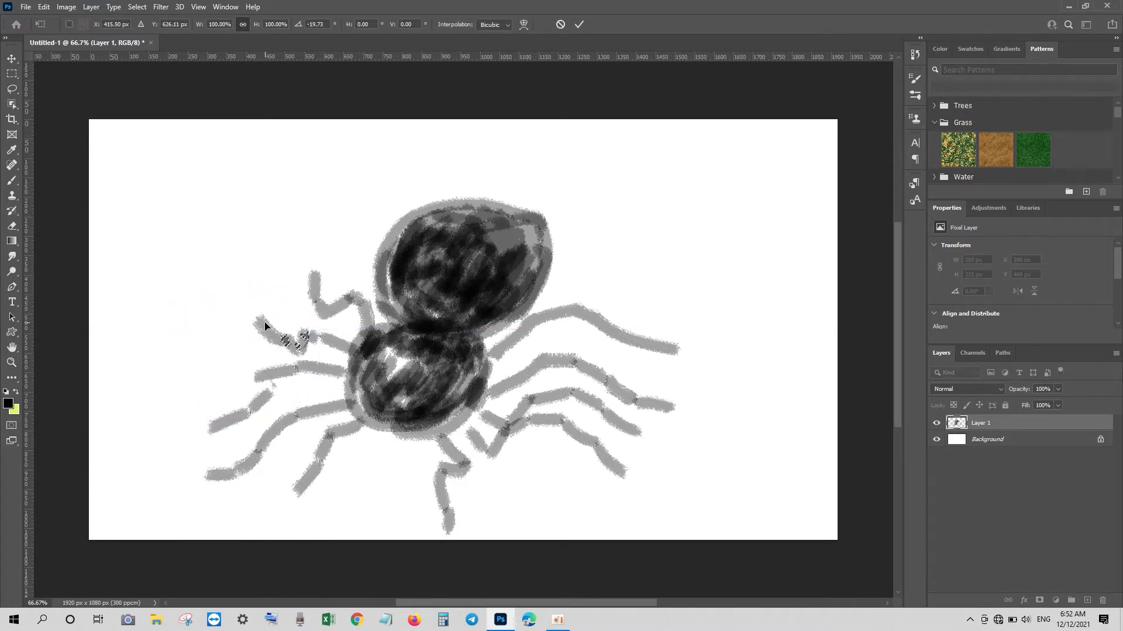
{"action": "key", "text": "Return"}
Erase the awkward upper-left leg segment with a smaller eraser after a failed clone attempt
{"action": "key", "text": "s"}
{"action": "left_click", "coordinate": [193, 307]}
{"action": "key", "text": "Return"}
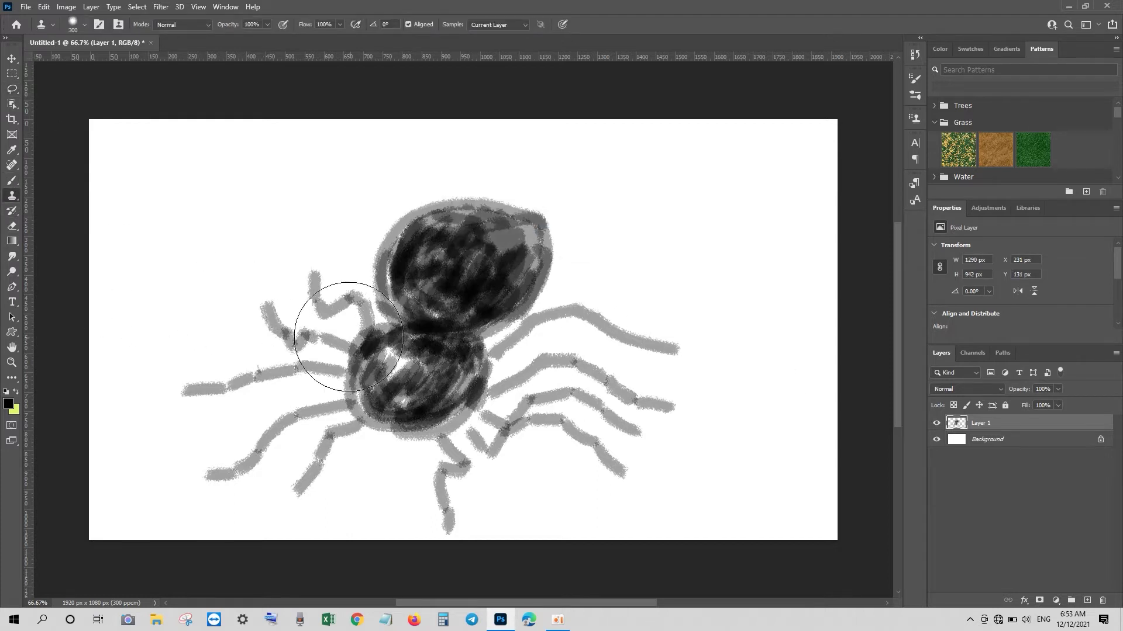
{"action": "key", "text": "e"}
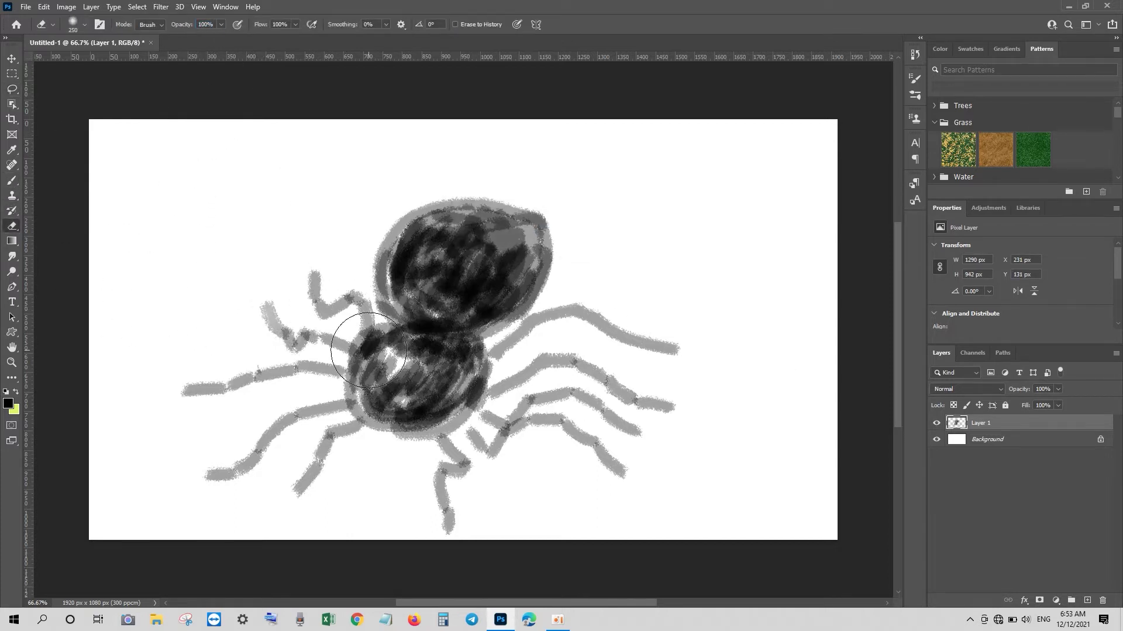
{"action": "key", "text": "bracketleft"}
{"action": "key", "text": "bracketleft"}
{"action": "key", "text": "bracketleft"}
{"action": "mouse_move", "coordinate": [318, 339]}
{"action": "left_mouse_down"}
{"action": "mouse_move", "coordinate": [287, 334]}
{"action": "mouse_move", "coordinate": [241, 273]}
{"action": "left_mouse_up"}
Repaint the upper-left legs and add a scalloped edge under the body
{"action": "left_click", "coordinate": [12, 181]}
{"action": "mouse_move", "coordinate": [354, 350]}
{"action": "left_mouse_down"}
{"action": "mouse_move", "coordinate": [326, 329]}
{"action": "mouse_move", "coordinate": [229, 331]}
{"action": "left_mouse_up"}
{"action": "mouse_move", "coordinate": [370, 324]}
{"action": "left_mouse_down"}
{"action": "mouse_move", "coordinate": [331, 298]}
{"action": "mouse_move", "coordinate": [315, 225]}
{"action": "left_mouse_up"}
{"action": "mouse_move", "coordinate": [358, 431]}
{"action": "left_mouse_down"}
{"action": "mouse_move", "coordinate": [409, 434]}
{"action": "mouse_move", "coordinate": [438, 452]}
{"action": "mouse_move", "coordinate": [387, 444]}
{"action": "mouse_move", "coordinate": [397, 427]}
{"action": "left_mouse_up"}
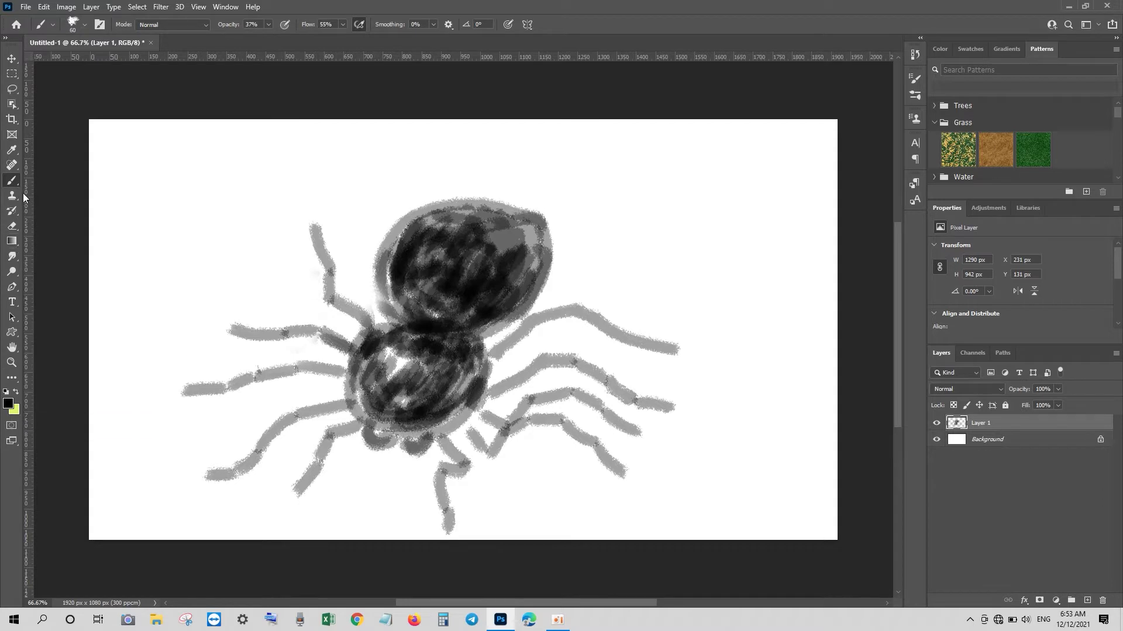
Darken all four right-side legs with heavier charcoal strokes
{"action": "mouse_move", "coordinate": [492, 350]}
{"action": "left_mouse_down"}
{"action": "mouse_move", "coordinate": [567, 305]}
{"action": "mouse_move", "coordinate": [494, 354]}
{"action": "left_mouse_up"}
{"action": "mouse_move", "coordinate": [576, 306]}
{"action": "left_mouse_down"}
{"action": "mouse_move", "coordinate": [623, 336]}
{"action": "mouse_move", "coordinate": [692, 352]}
{"action": "left_mouse_up"}
{"action": "left_click_drag", "start_coordinate": [614, 339], "coordinate": [678, 346]}
{"action": "mouse_move", "coordinate": [491, 387]}
{"action": "left_mouse_down"}
{"action": "mouse_move", "coordinate": [541, 366]}
{"action": "mouse_move", "coordinate": [584, 365]}
{"action": "mouse_move", "coordinate": [684, 408]}
{"action": "mouse_move", "coordinate": [538, 368]}
{"action": "mouse_move", "coordinate": [619, 373]}
{"action": "mouse_move", "coordinate": [600, 367]}
{"action": "mouse_move", "coordinate": [690, 403]}
{"action": "left_mouse_up"}
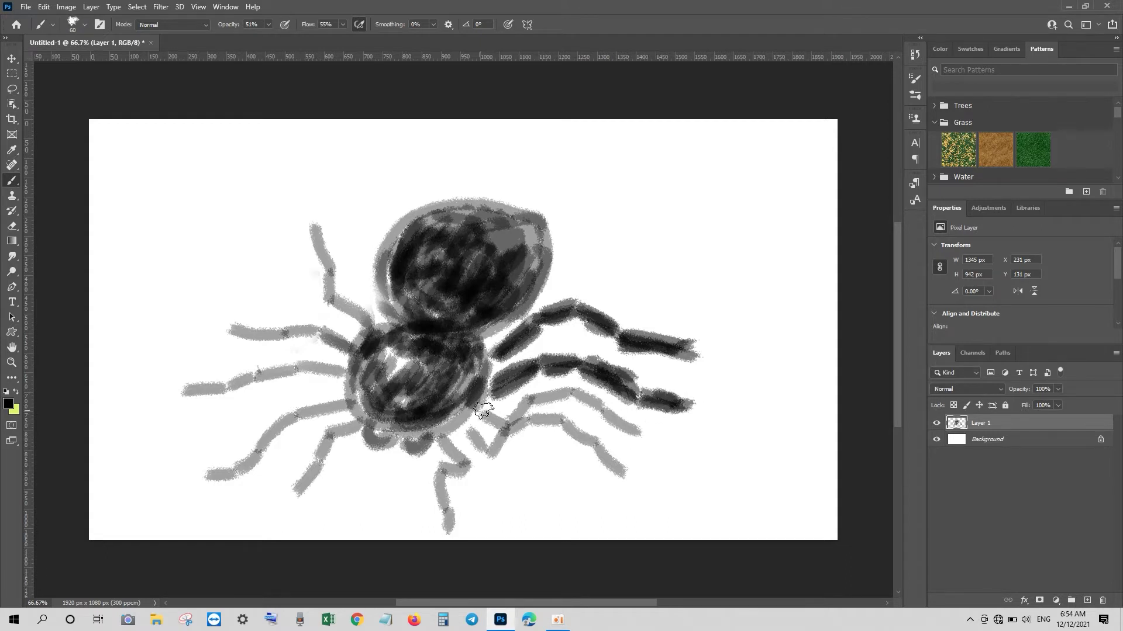
{"action": "mouse_move", "coordinate": [506, 409]}
{"action": "left_mouse_down"}
{"action": "mouse_move", "coordinate": [538, 387]}
{"action": "mouse_move", "coordinate": [611, 404]}
{"action": "mouse_move", "coordinate": [647, 426]}
{"action": "mouse_move", "coordinate": [627, 425]}
{"action": "mouse_move", "coordinate": [642, 444]}
{"action": "left_mouse_up"}
{"action": "mouse_move", "coordinate": [485, 434]}
{"action": "left_mouse_down"}
{"action": "mouse_move", "coordinate": [502, 451]}
{"action": "mouse_move", "coordinate": [513, 437]}
{"action": "mouse_move", "coordinate": [564, 430]}
{"action": "mouse_move", "coordinate": [515, 436]}
{"action": "mouse_move", "coordinate": [561, 431]}
{"action": "mouse_move", "coordinate": [637, 477]}
{"action": "left_mouse_up"}
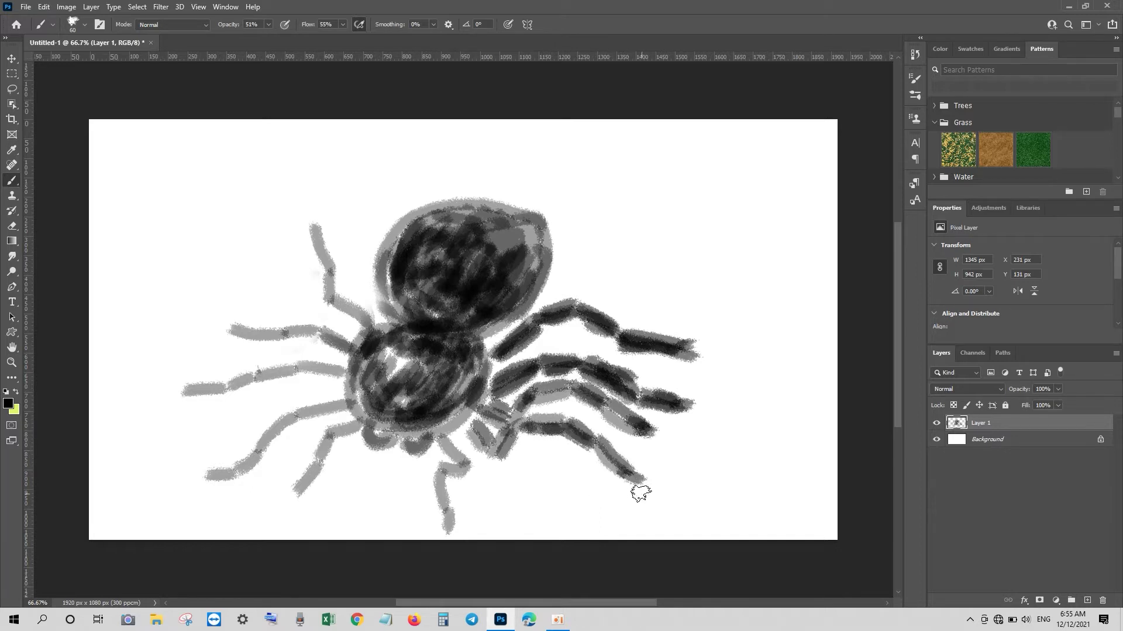
Darken the hanging lower middle leg to the bottom edge and the base of a lower-left leg
{"action": "mouse_move", "coordinate": [455, 436]}
{"action": "left_mouse_down"}
{"action": "mouse_move", "coordinate": [474, 477]}
{"action": "mouse_move", "coordinate": [444, 478]}
{"action": "mouse_move", "coordinate": [436, 507]}
{"action": "mouse_move", "coordinate": [458, 514]}
{"action": "mouse_move", "coordinate": [449, 541]}
{"action": "left_mouse_up"}
{"action": "left_click_drag", "start_coordinate": [446, 491], "coordinate": [450, 474]}
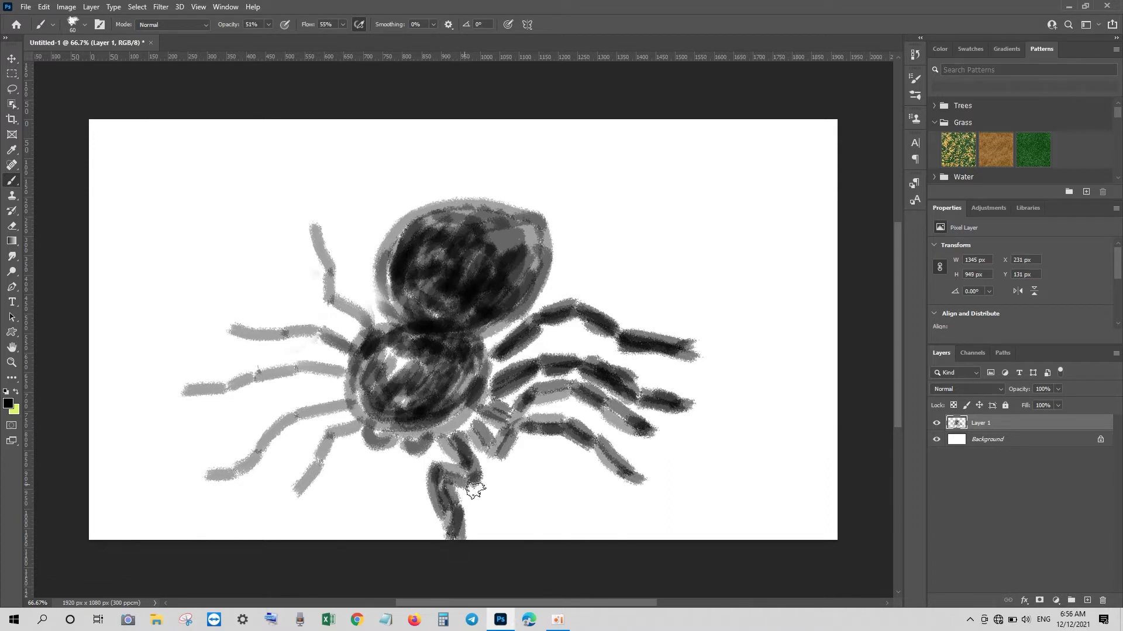
{"action": "key", "text": "ctrl+z"}
{"action": "key", "text": "ctrl+z"}
{"action": "left_click_drag", "start_coordinate": [447, 508], "coordinate": [451, 517]}
{"action": "left_click_drag", "start_coordinate": [437, 462], "coordinate": [440, 556]}
{"action": "left_click_drag", "start_coordinate": [355, 420], "coordinate": [259, 503]}
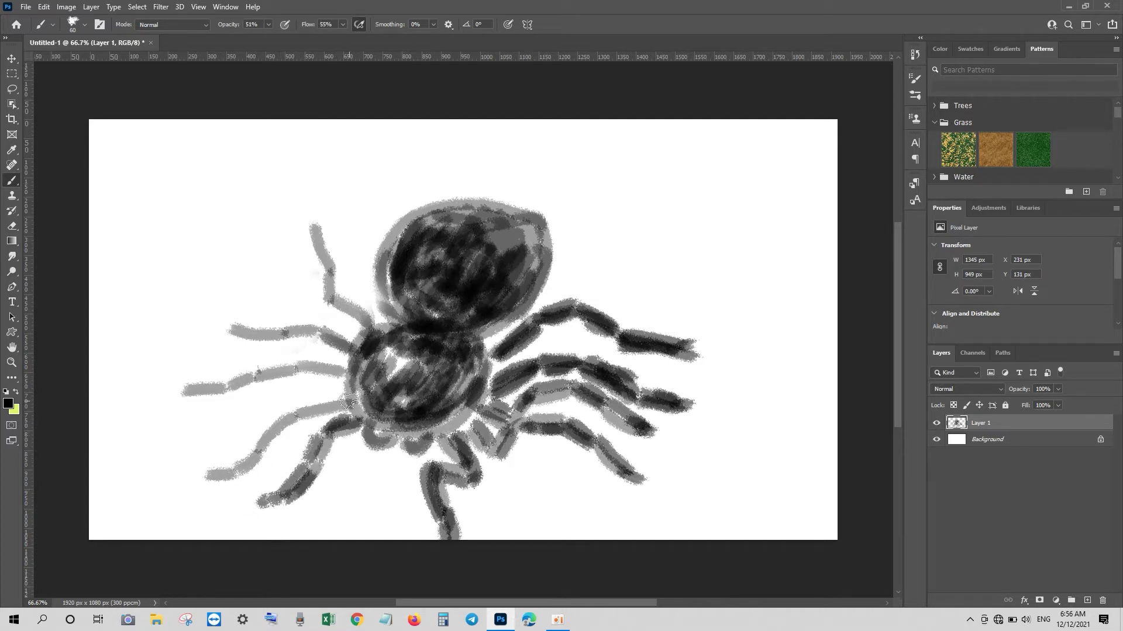
Darken the lower, middle and upper left legs plus the leg tips on both sides
{"action": "mouse_move", "coordinate": [291, 411]}
{"action": "left_mouse_down"}
{"action": "mouse_move", "coordinate": [258, 442]}
{"action": "mouse_move", "coordinate": [171, 473]}
{"action": "left_mouse_up"}
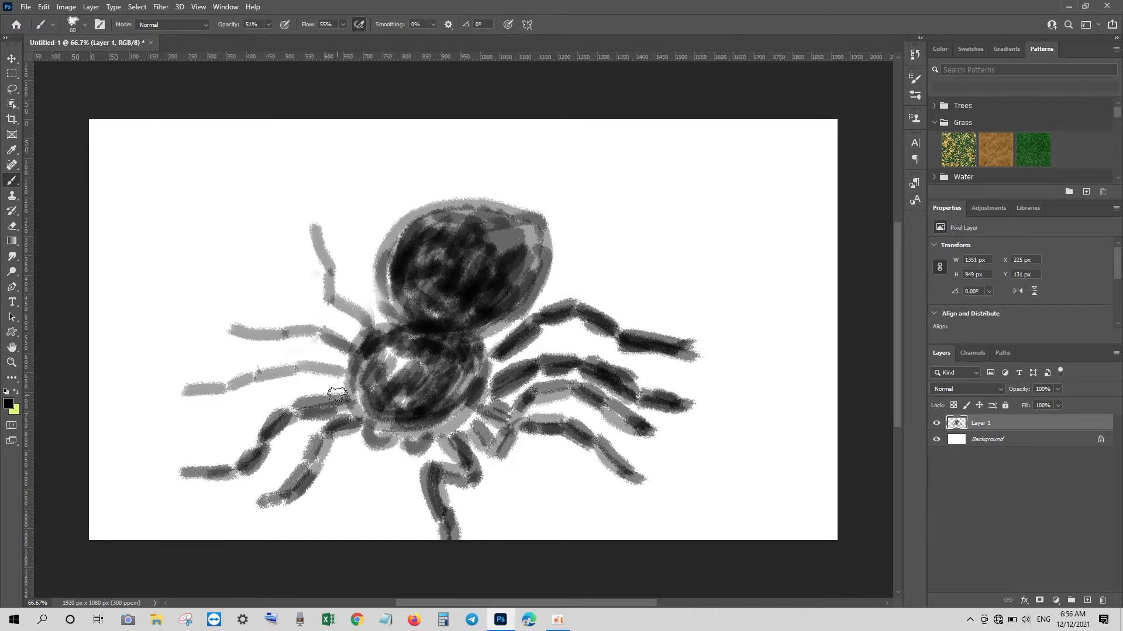
{"action": "mouse_move", "coordinate": [345, 381]}
{"action": "left_mouse_down"}
{"action": "mouse_move", "coordinate": [260, 371]}
{"action": "mouse_move", "coordinate": [183, 387]}
{"action": "left_mouse_up"}
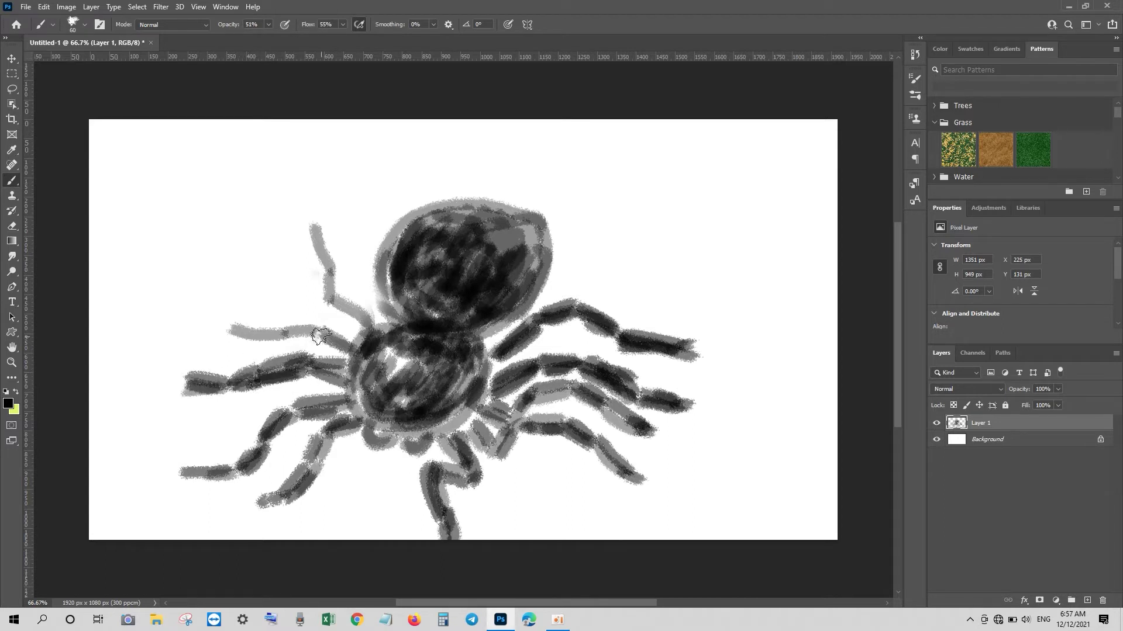
{"action": "mouse_move", "coordinate": [354, 342]}
{"action": "left_mouse_down"}
{"action": "mouse_move", "coordinate": [221, 327]}
{"action": "mouse_move", "coordinate": [188, 375]}
{"action": "left_mouse_up"}
{"action": "left_click_drag", "start_coordinate": [212, 466], "coordinate": [182, 467]}
{"action": "left_click_drag", "start_coordinate": [284, 496], "coordinate": [273, 500]}
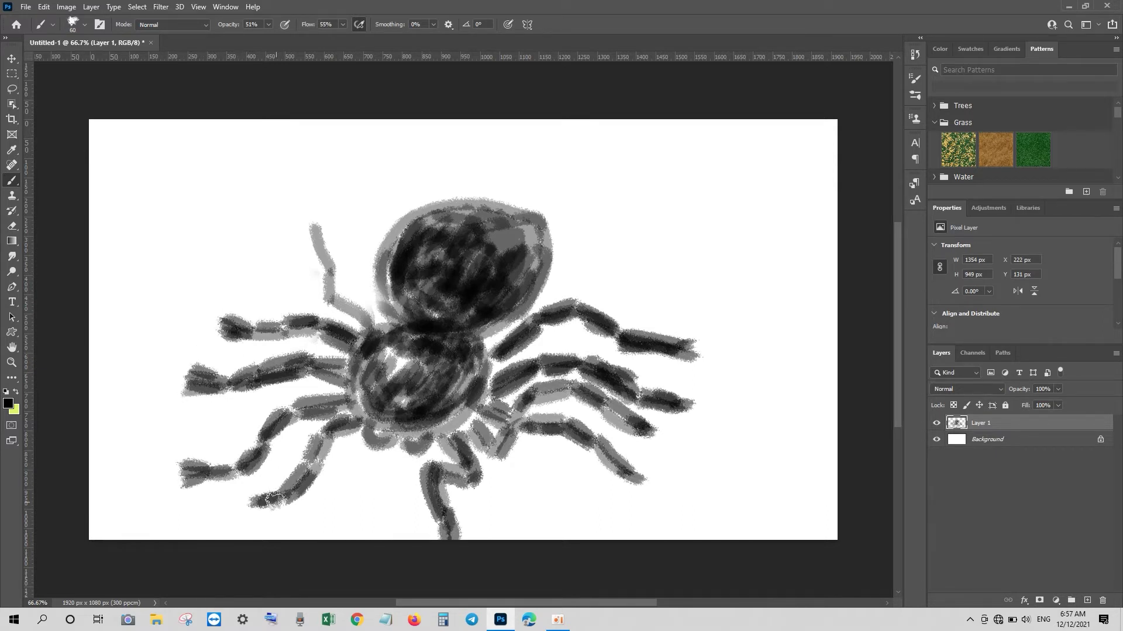
{"action": "left_click_drag", "start_coordinate": [619, 477], "coordinate": [637, 486]}
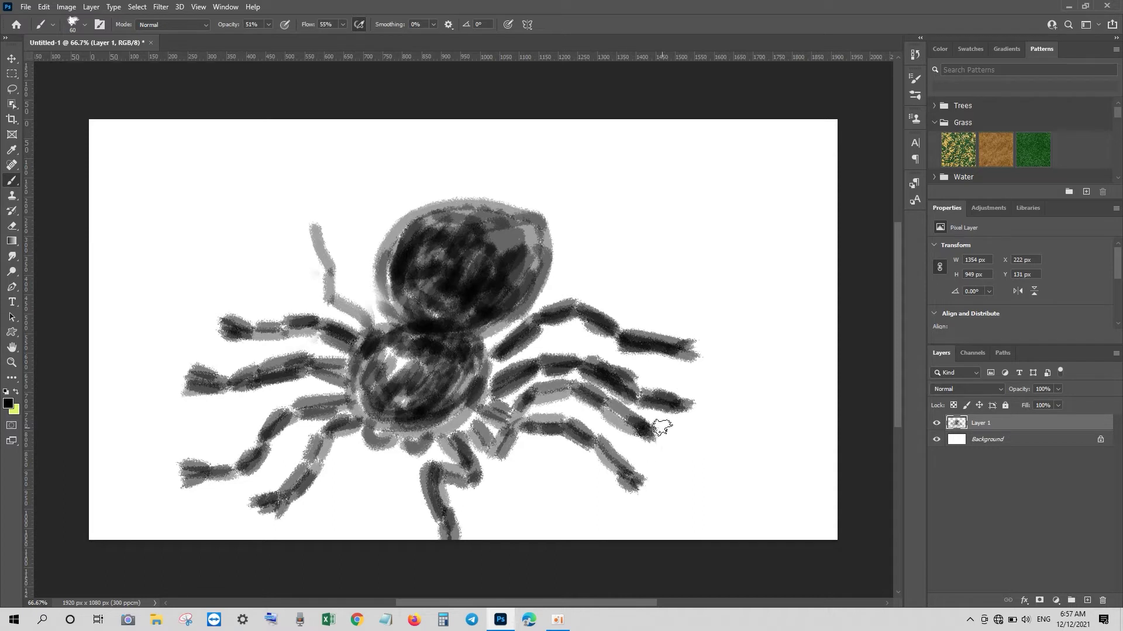
{"action": "mouse_move", "coordinate": [374, 320]}
{"action": "left_mouse_down"}
{"action": "mouse_move", "coordinate": [334, 289]}
{"action": "mouse_move", "coordinate": [310, 229]}
{"action": "left_mouse_up"}
Deepen the body shading near-solid black, toning down the abdomen highlight
{"action": "left_click_drag", "start_coordinate": [370, 328], "coordinate": [359, 308]}
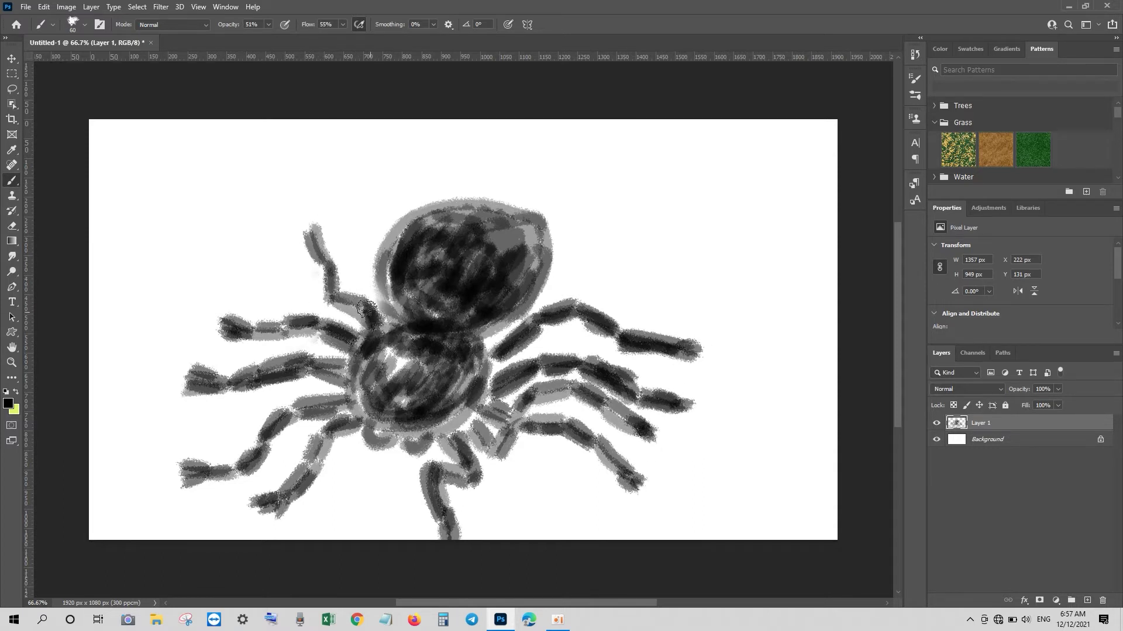
{"action": "mouse_move", "coordinate": [380, 345]}
{"action": "left_mouse_down"}
{"action": "mouse_move", "coordinate": [410, 374]}
{"action": "mouse_move", "coordinate": [448, 373]}
{"action": "mouse_move", "coordinate": [462, 409]}
{"action": "mouse_move", "coordinate": [468, 357]}
{"action": "mouse_move", "coordinate": [441, 378]}
{"action": "mouse_move", "coordinate": [441, 288]}
{"action": "mouse_move", "coordinate": [421, 216]}
{"action": "mouse_move", "coordinate": [386, 280]}
{"action": "mouse_move", "coordinate": [451, 271]}
{"action": "mouse_move", "coordinate": [510, 212]}
{"action": "mouse_move", "coordinate": [494, 250]}
{"action": "mouse_move", "coordinate": [501, 228]}
{"action": "mouse_move", "coordinate": [542, 239]}
{"action": "mouse_move", "coordinate": [514, 308]}
{"action": "mouse_move", "coordinate": [453, 315]}
{"action": "mouse_move", "coordinate": [481, 323]}
{"action": "mouse_move", "coordinate": [456, 403]}
{"action": "mouse_move", "coordinate": [465, 398]}
{"action": "mouse_move", "coordinate": [401, 351]}
{"action": "mouse_move", "coordinate": [366, 370]}
{"action": "mouse_move", "coordinate": [357, 398]}
{"action": "mouse_move", "coordinate": [368, 412]}
{"action": "mouse_move", "coordinate": [367, 351]}
{"action": "mouse_move", "coordinate": [398, 351]}
{"action": "mouse_move", "coordinate": [406, 321]}
{"action": "mouse_move", "coordinate": [366, 408]}
{"action": "mouse_move", "coordinate": [407, 410]}
{"action": "left_mouse_up"}
{"action": "left_click_drag", "start_coordinate": [443, 367], "coordinate": [374, 374]}
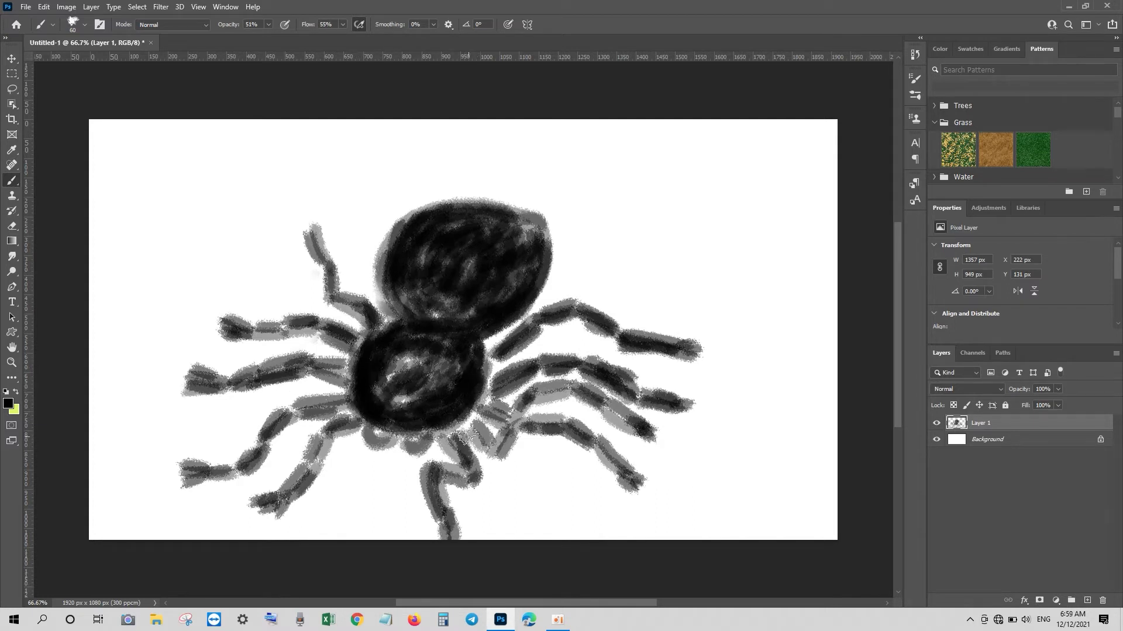
Add a dark blob at the body's lower-left edge and a white highlight across the lower body
{"action": "mouse_move", "coordinate": [375, 436]}
{"action": "left_mouse_down"}
{"action": "mouse_move", "coordinate": [396, 438]}
{"action": "mouse_move", "coordinate": [378, 428]}
{"action": "left_mouse_up"}
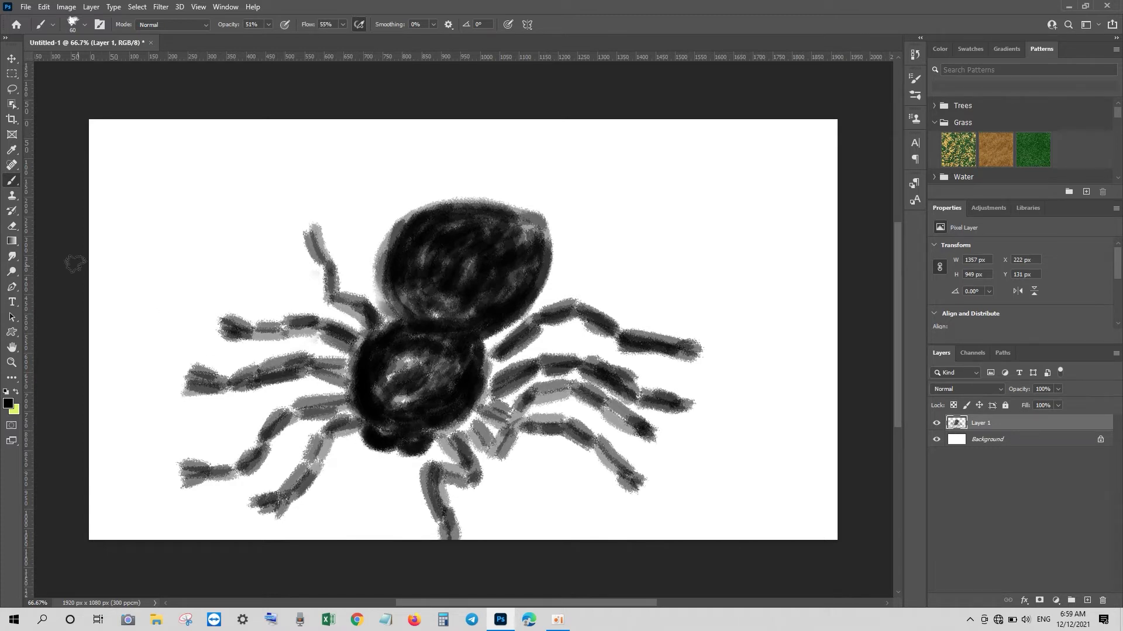
{"action": "left_click", "coordinate": [11, 409]}
{"action": "left_click", "coordinate": [744, 223]}
{"action": "left_click", "coordinate": [955, 231]}
{"action": "left_click_drag", "start_coordinate": [391, 429], "coordinate": [409, 432]}
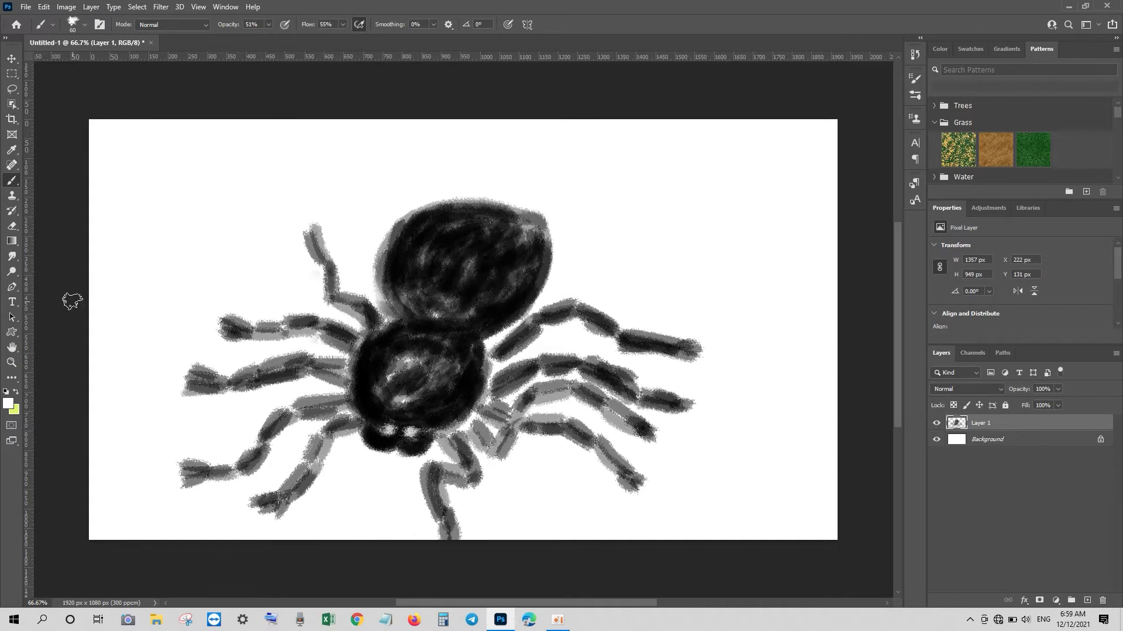
Switch the foreground colour back to black
{"action": "left_click", "coordinate": [8, 404]}
{"action": "left_click", "coordinate": [742, 410]}
{"action": "left_click", "coordinate": [1012, 227]}
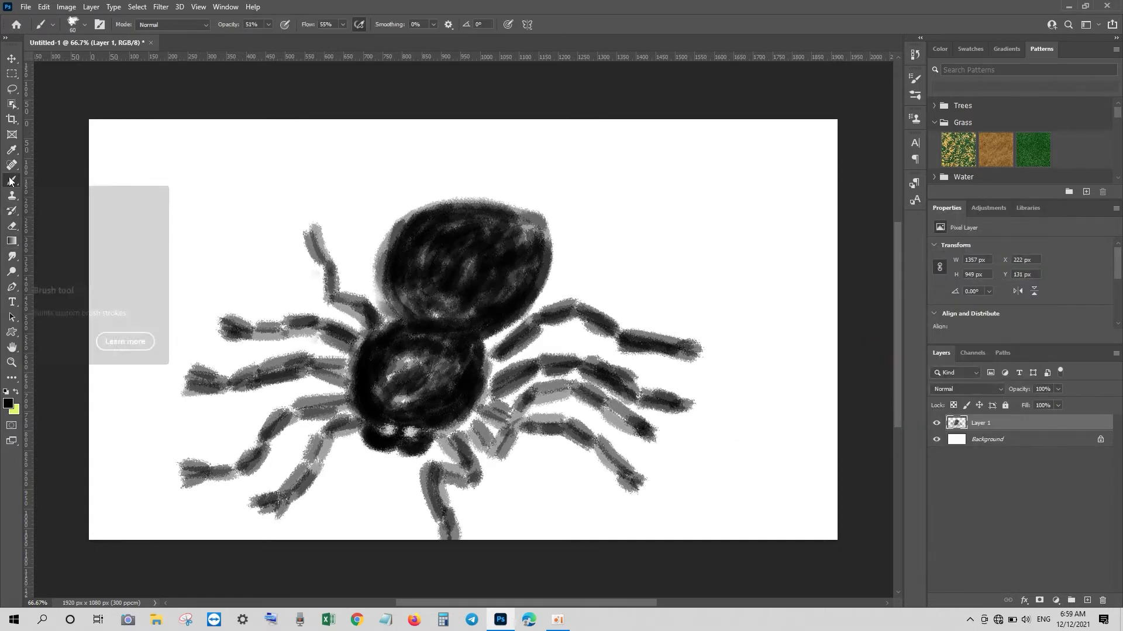
Choose the Pastel brush preset and paint a black stroke across a left leg
{"action": "left_click", "coordinate": [84, 24]}
{"action": "scroll", "coordinate": [113, 242], "scroll_direction": "down", "scroll_amount": 1}
{"action": "scroll", "coordinate": [113, 241], "scroll_direction": "up", "scroll_amount": 1}
{"action": "scroll", "coordinate": [113, 242], "scroll_direction": "down", "scroll_amount": 3}
{"action": "left_click", "coordinate": [87, 279]}
{"action": "left_click", "coordinate": [328, 363]}
{"action": "left_click_drag", "start_coordinate": [348, 371], "coordinate": [289, 373]}
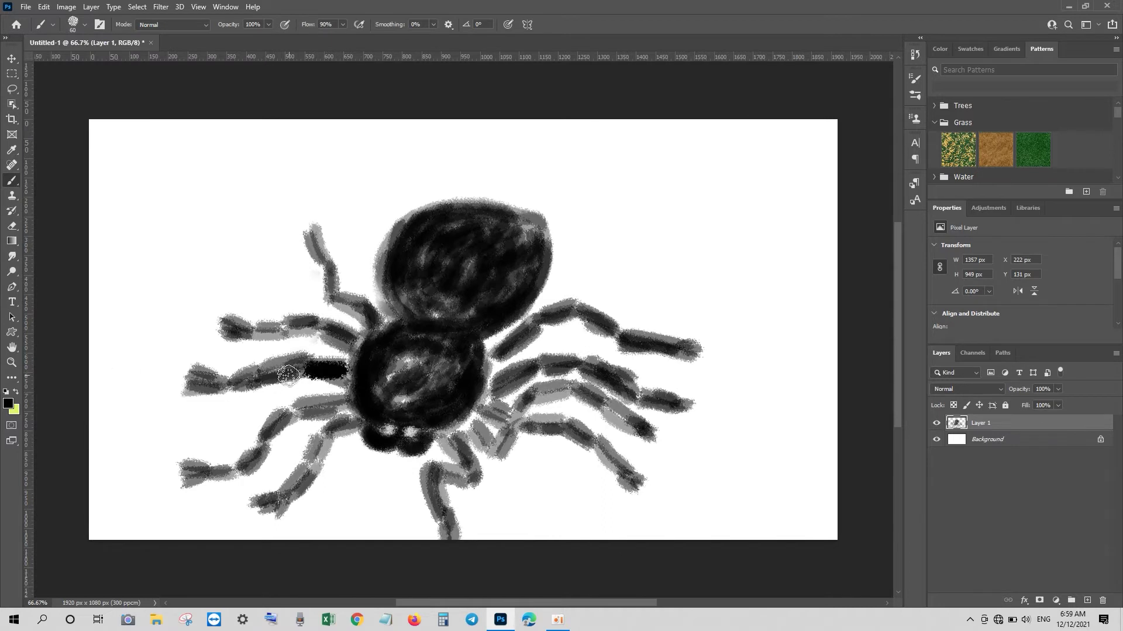
Undo the leg stroke, lower brush opacity, set full flow, and shrink the brush
{"action": "key", "text": "ctrl+z"}
{"action": "key", "text": "7"}
{"action": "key", "text": "1"}
{"action": "key", "text": "shift+0"}
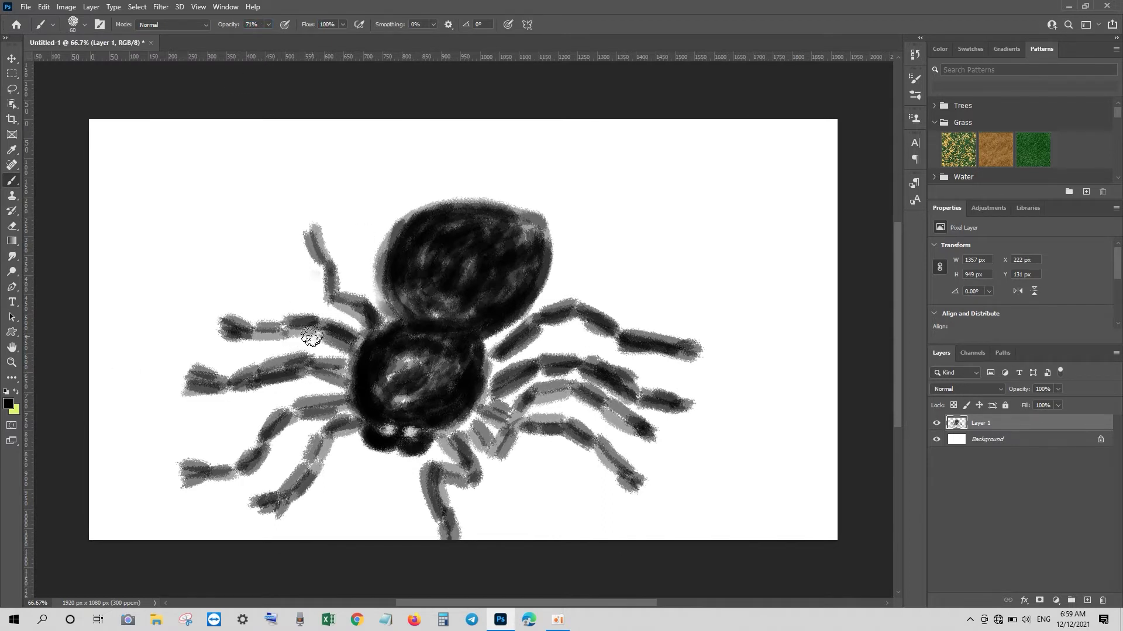
{"action": "key", "text": "bracketleft"}
Paint black bands along the upper, middle and lower left legs
{"action": "left_click_drag", "start_coordinate": [353, 344], "coordinate": [231, 328]}
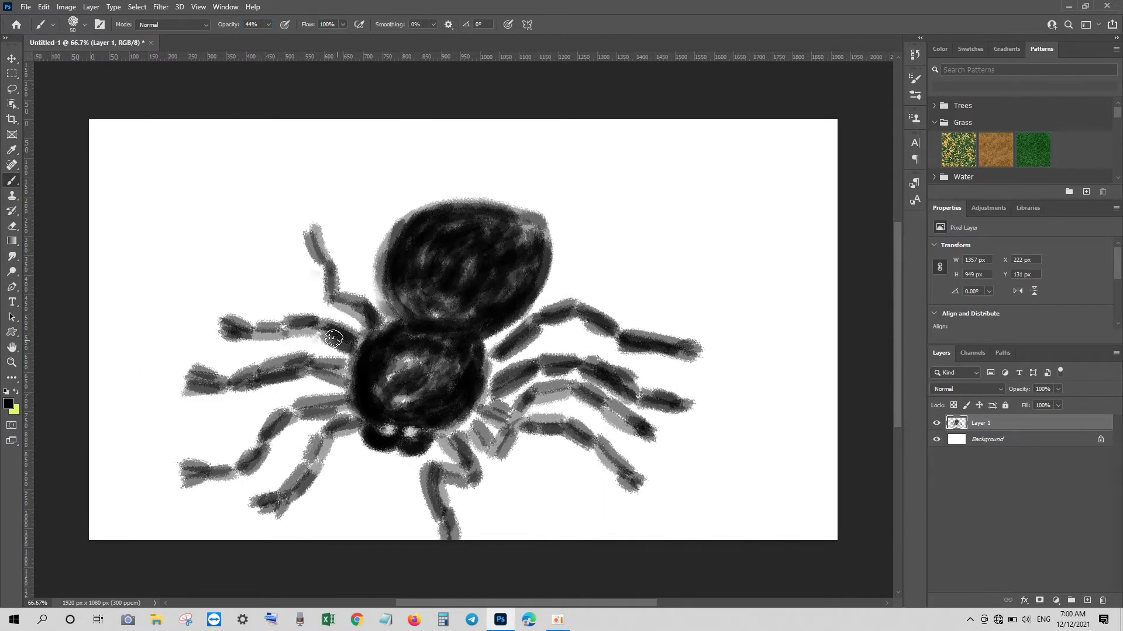
{"action": "left_click_drag", "start_coordinate": [351, 338], "coordinate": [197, 328]}
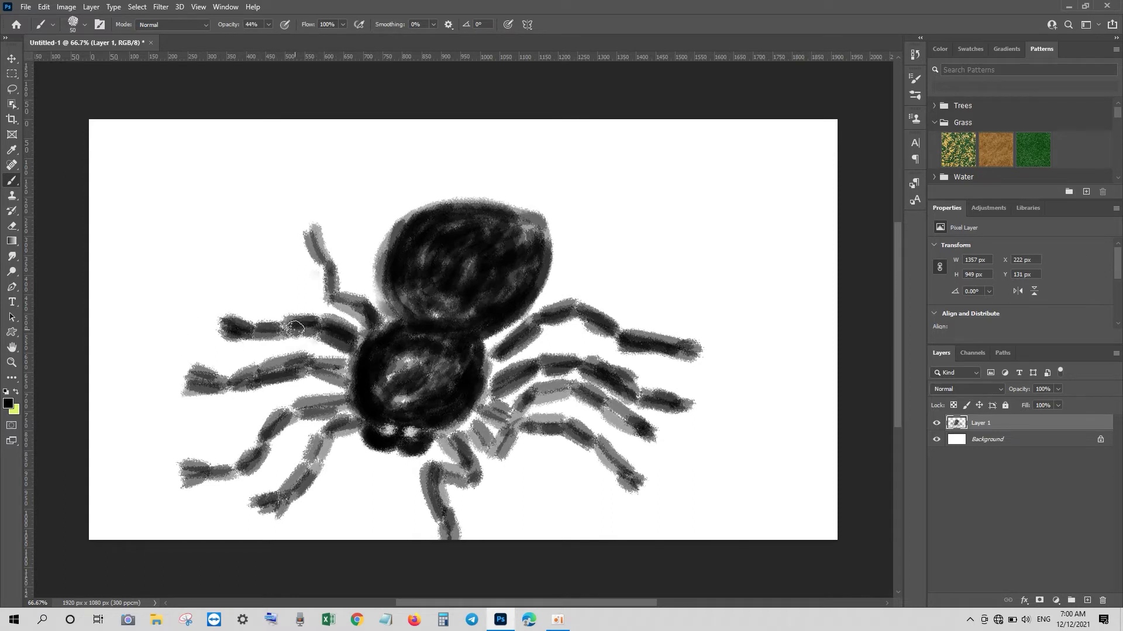
{"action": "mouse_move", "coordinate": [374, 319]}
{"action": "left_mouse_down"}
{"action": "mouse_move", "coordinate": [313, 263]}
{"action": "mouse_move", "coordinate": [330, 295]}
{"action": "left_mouse_up"}
{"action": "mouse_move", "coordinate": [309, 366]}
{"action": "left_mouse_down"}
{"action": "mouse_move", "coordinate": [215, 382]}
{"action": "mouse_move", "coordinate": [170, 375]}
{"action": "left_mouse_up"}
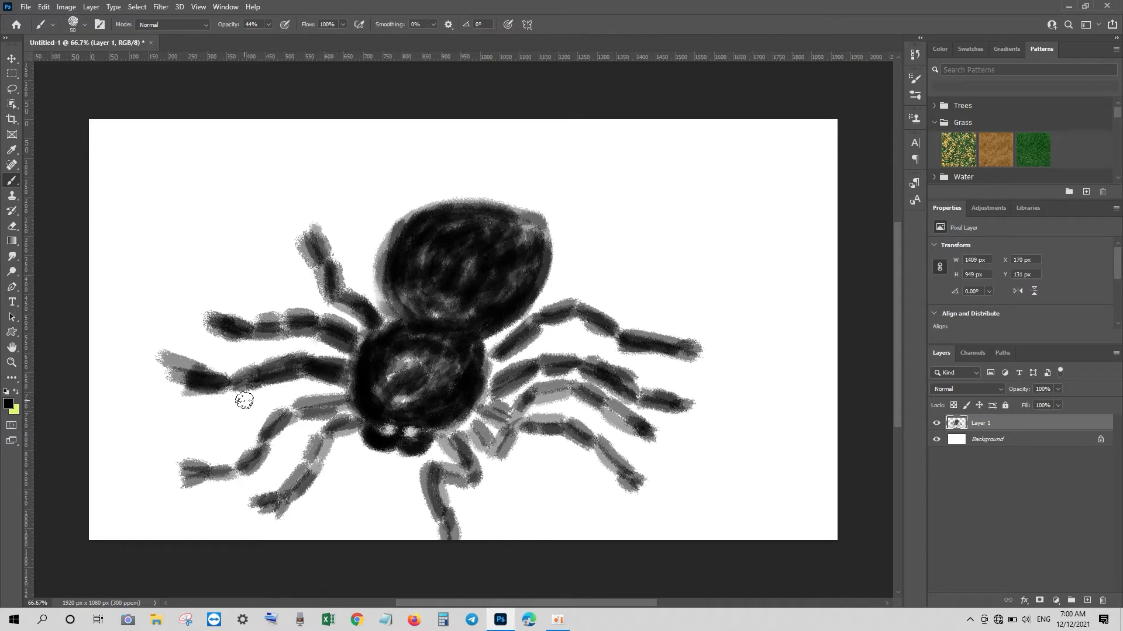
{"action": "left_click_drag", "start_coordinate": [345, 402], "coordinate": [267, 432]}
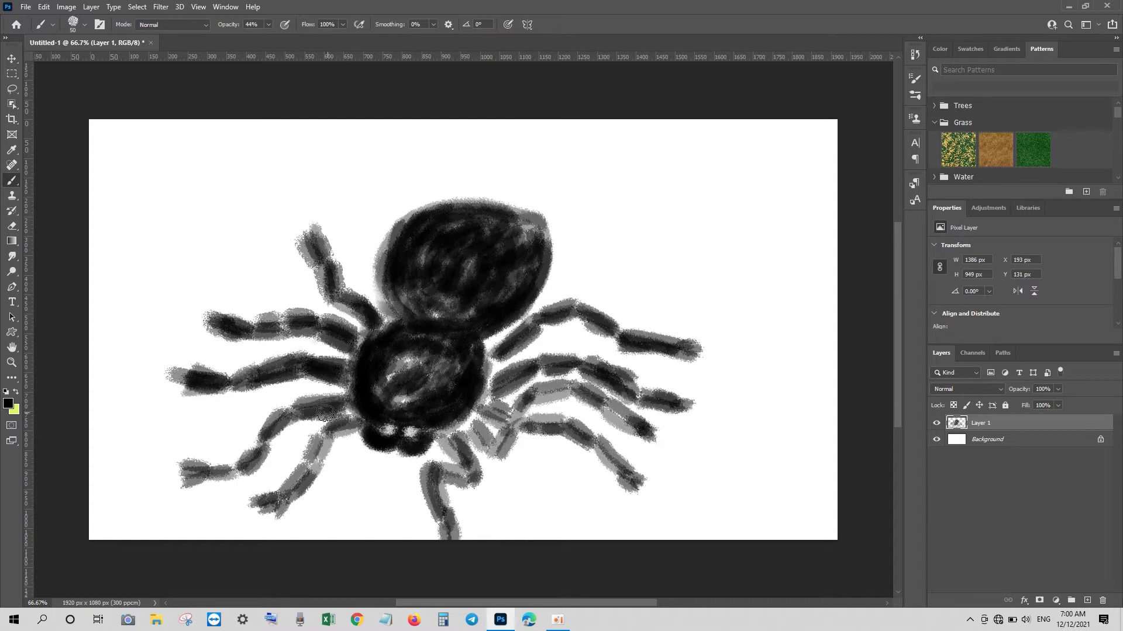
{"action": "left_click_drag", "start_coordinate": [267, 433], "coordinate": [175, 474]}
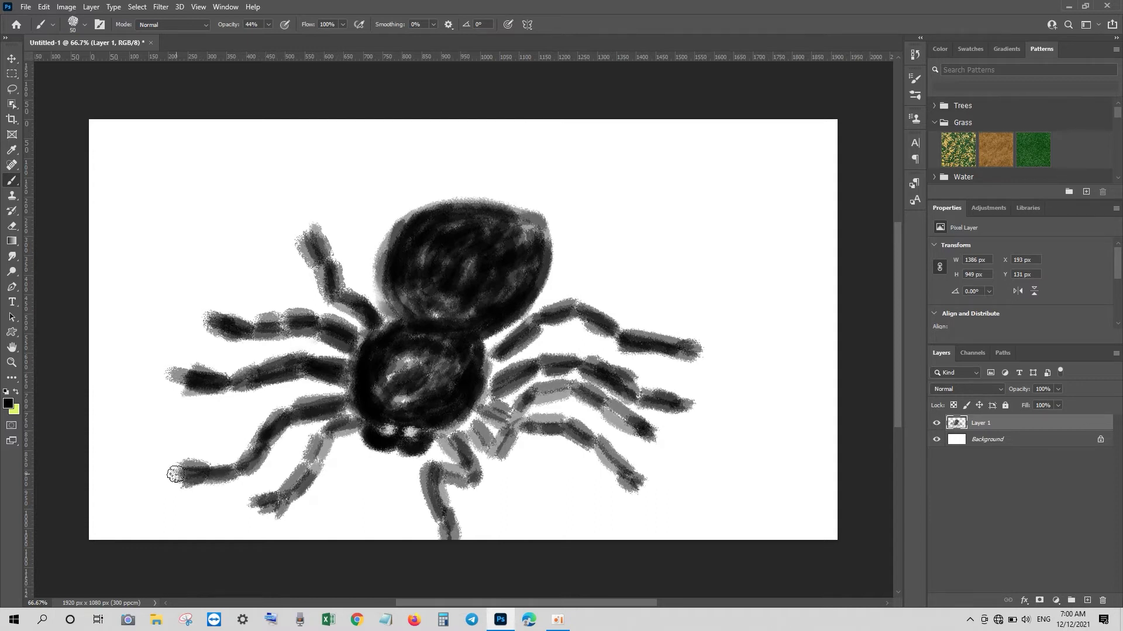
{"action": "left_click_drag", "start_coordinate": [361, 356], "coordinate": [338, 327]}
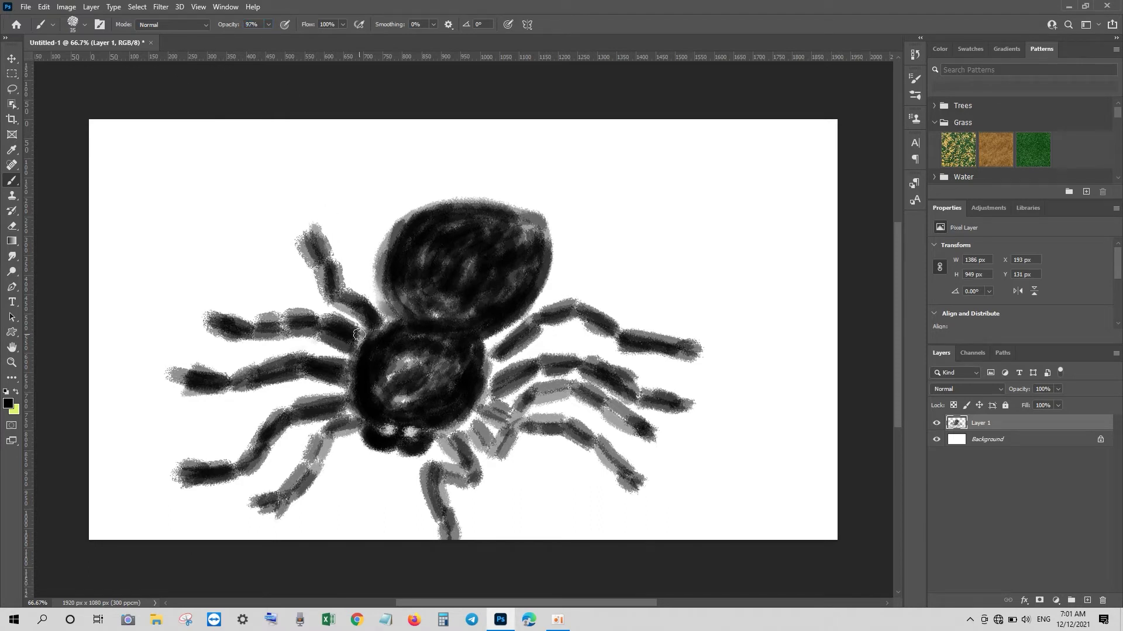
{"action": "left_click_drag", "start_coordinate": [304, 311], "coordinate": [302, 312]}
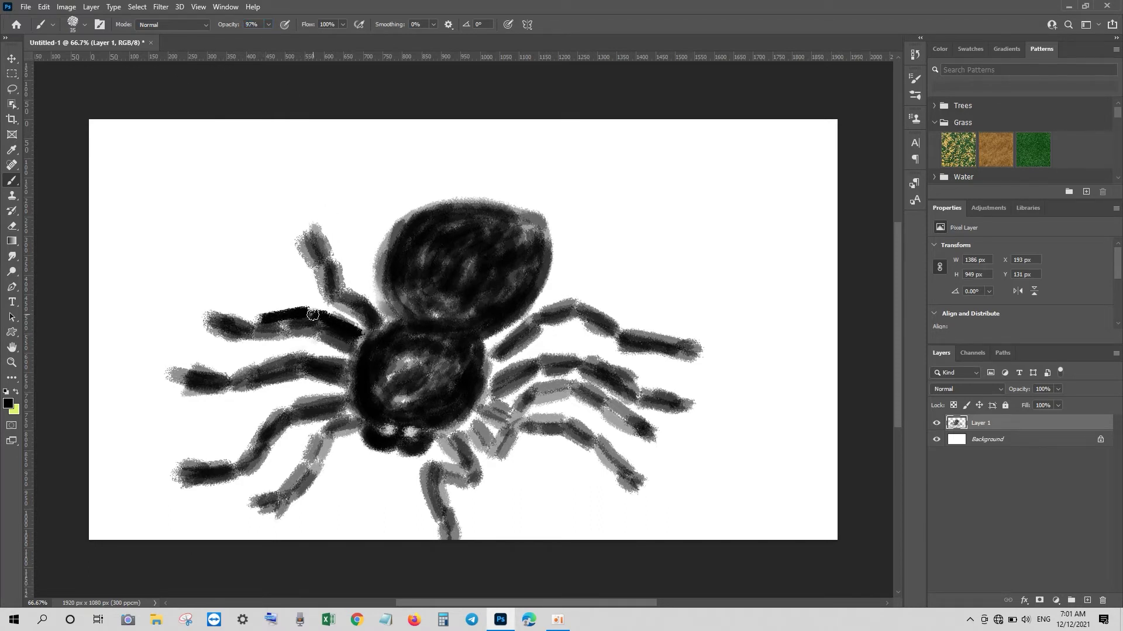
{"action": "left_click_drag", "start_coordinate": [326, 395], "coordinate": [271, 417]}
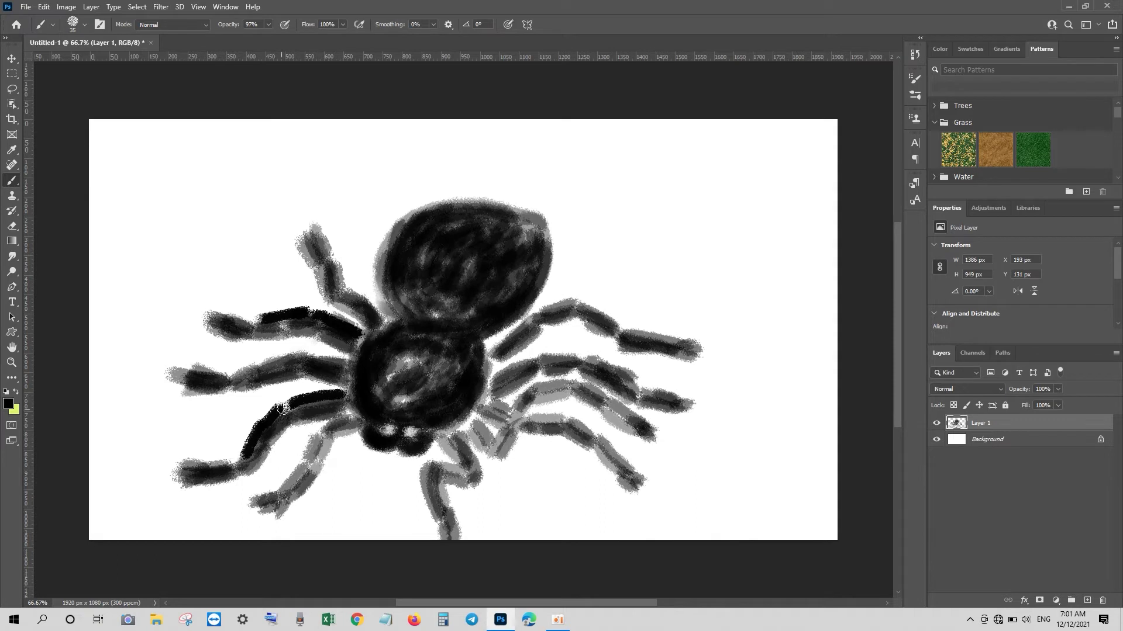
{"action": "left_click_drag", "start_coordinate": [342, 424], "coordinate": [296, 462]}
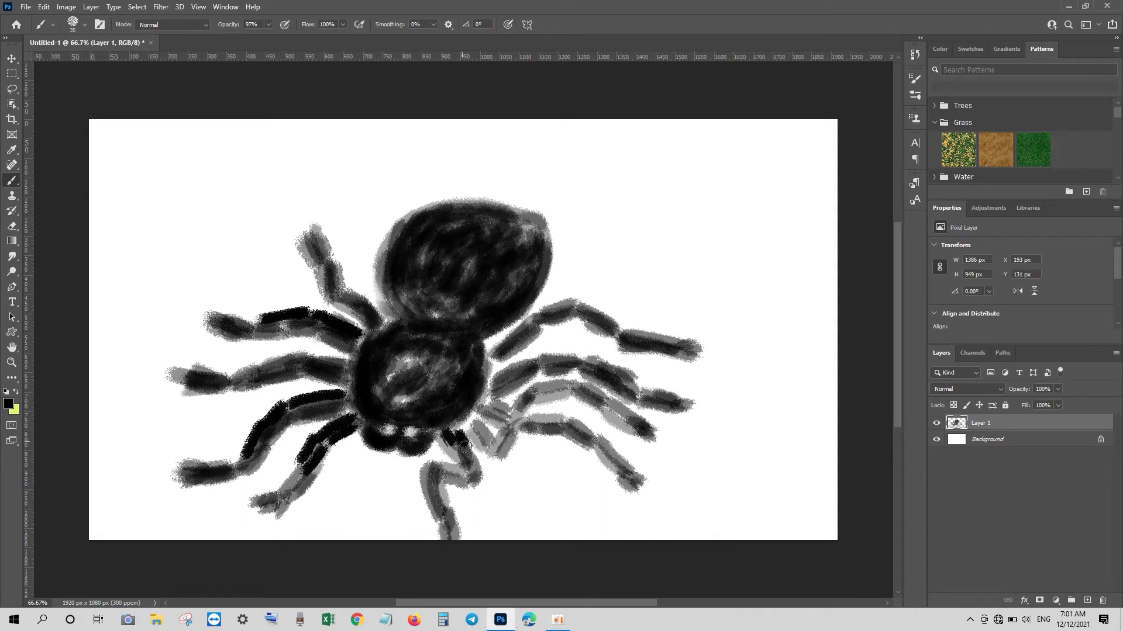
Paint black bands on the lower leg joint and the right legs to their tips
{"action": "mouse_move", "coordinate": [471, 479]}
{"action": "left_mouse_down"}
{"action": "mouse_move", "coordinate": [512, 441]}
{"action": "mouse_move", "coordinate": [563, 435]}
{"action": "left_mouse_up"}
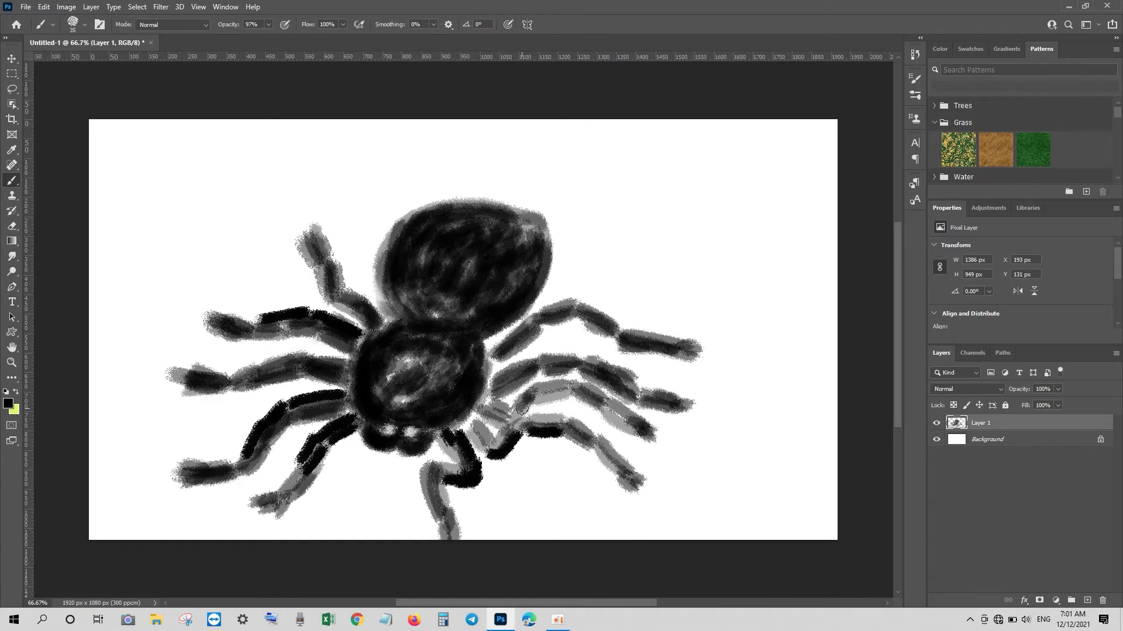
{"action": "mouse_move", "coordinate": [542, 399]}
{"action": "left_mouse_down"}
{"action": "mouse_move", "coordinate": [573, 395]}
{"action": "mouse_move", "coordinate": [649, 447]}
{"action": "left_mouse_up"}
{"action": "left_click_drag", "start_coordinate": [540, 372], "coordinate": [573, 369]}
{"action": "left_click_drag", "start_coordinate": [641, 394], "coordinate": [682, 418]}
{"action": "left_click_drag", "start_coordinate": [514, 353], "coordinate": [500, 358]}
{"action": "mouse_move", "coordinate": [558, 326]}
{"action": "left_mouse_down"}
{"action": "mouse_move", "coordinate": [622, 350]}
{"action": "mouse_move", "coordinate": [695, 355]}
{"action": "left_mouse_up"}
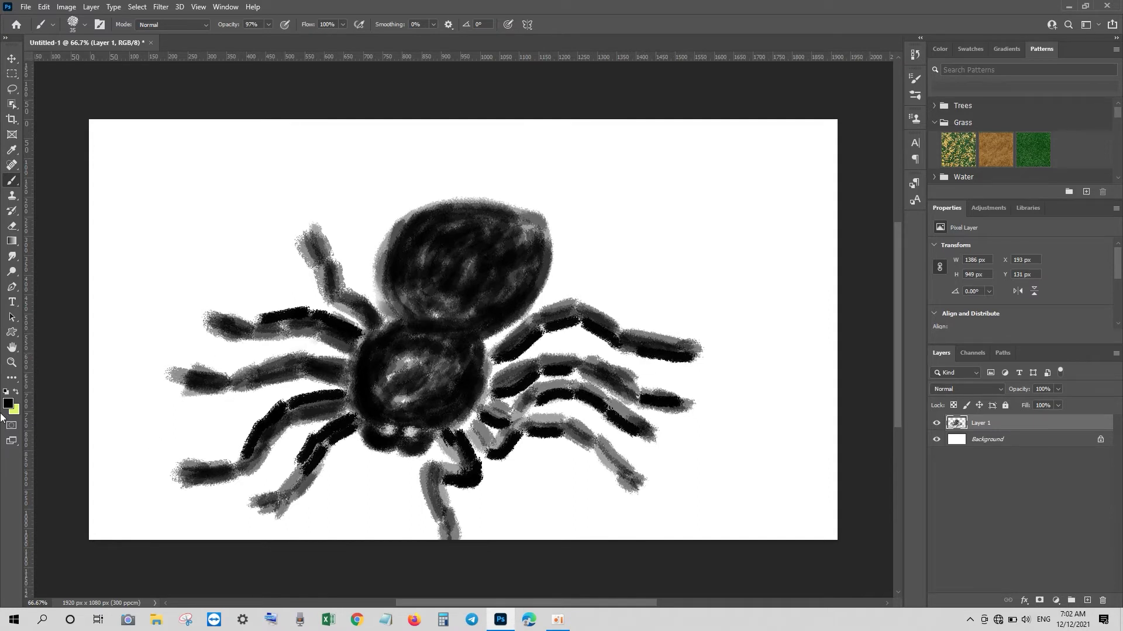
Set the foreground colour to white and return to the Brush tool
{"action": "left_click", "coordinate": [12, 241]}
{"action": "left_click", "coordinate": [8, 404]}
{"action": "left_click", "coordinate": [736, 244]}
{"action": "left_click", "coordinate": [939, 230]}
{"action": "left_click", "coordinate": [12, 179]}
Lighten segments of the right, lower-left and upper-left legs with translucent white, then start picking dark gold
{"action": "mouse_move", "coordinate": [535, 388]}
{"action": "left_mouse_down"}
{"action": "mouse_move", "coordinate": [528, 368]}
{"action": "mouse_move", "coordinate": [687, 402]}
{"action": "left_mouse_up"}
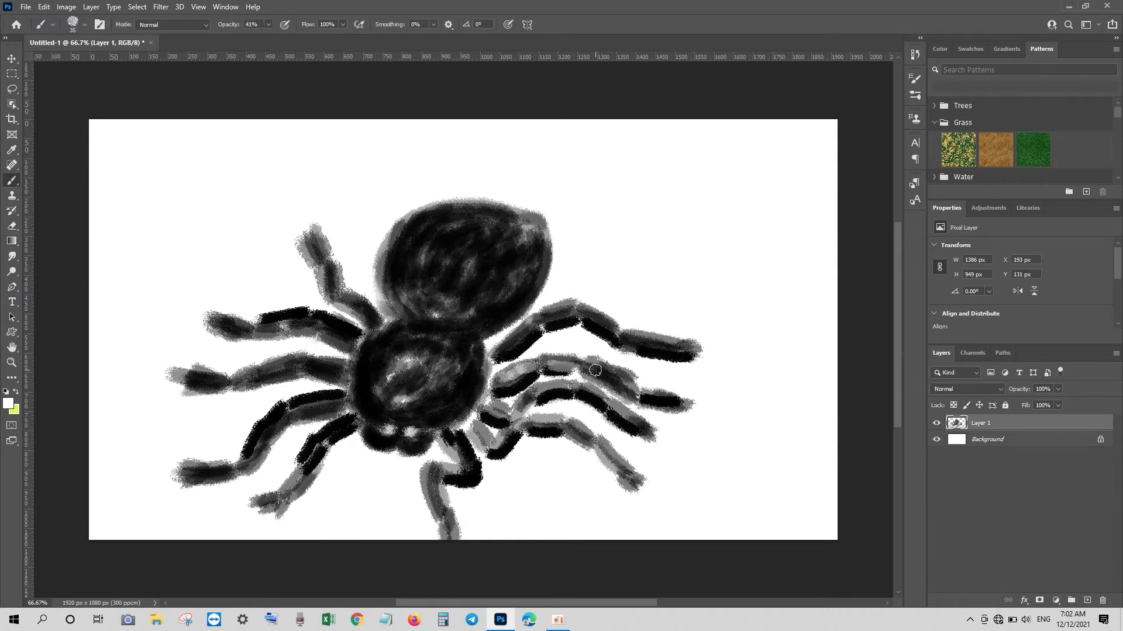
{"action": "left_click_drag", "start_coordinate": [523, 398], "coordinate": [617, 425]}
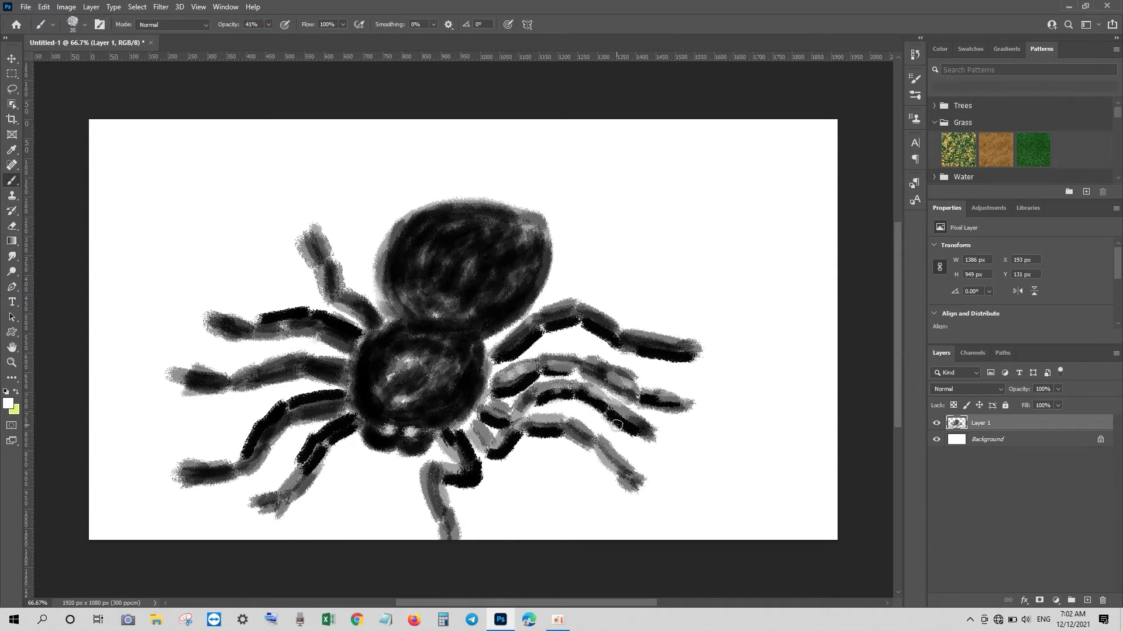
{"action": "left_click_drag", "start_coordinate": [276, 414], "coordinate": [231, 460]}
{"action": "left_click_drag", "start_coordinate": [332, 317], "coordinate": [290, 316]}
{"action": "left_click_drag", "start_coordinate": [366, 285], "coordinate": [348, 304]}
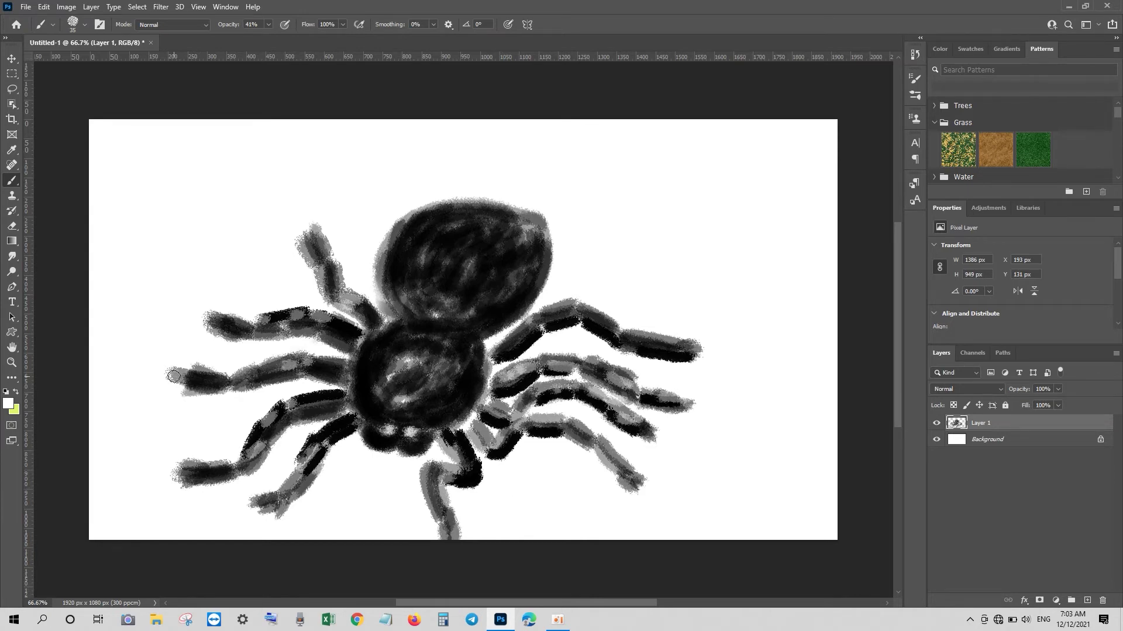
{"action": "left_click", "coordinate": [8, 402]}
{"action": "left_click_drag", "start_coordinate": [900, 376], "coordinate": [901, 362]}
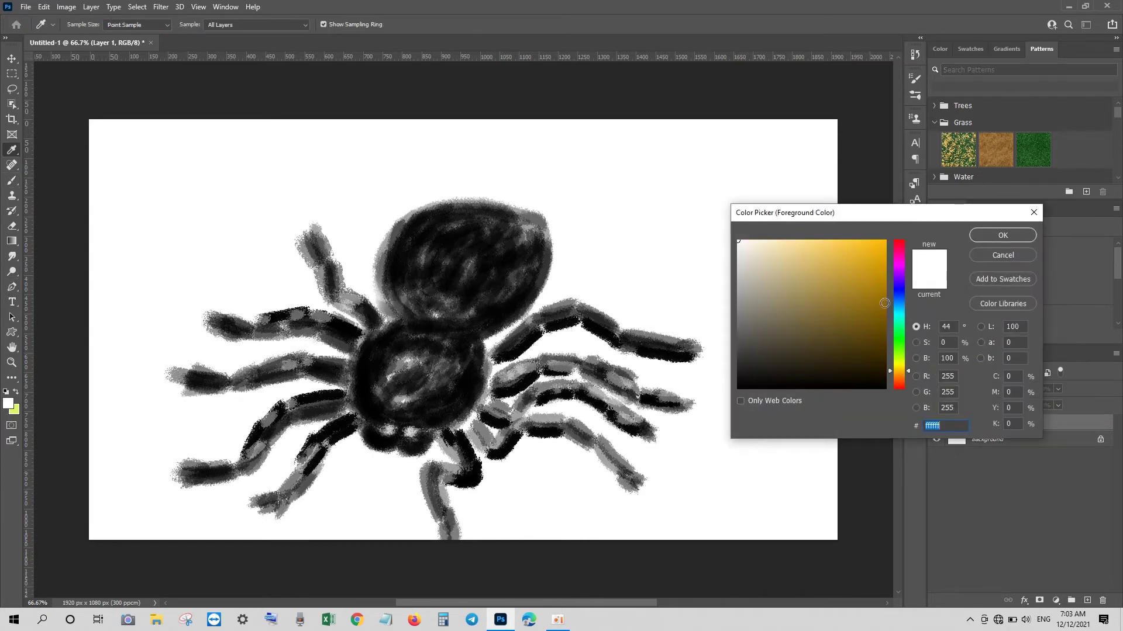
Confirm dark gold and paint gold bands on the left legs and short front leg
{"action": "left_click", "coordinate": [1002, 235]}
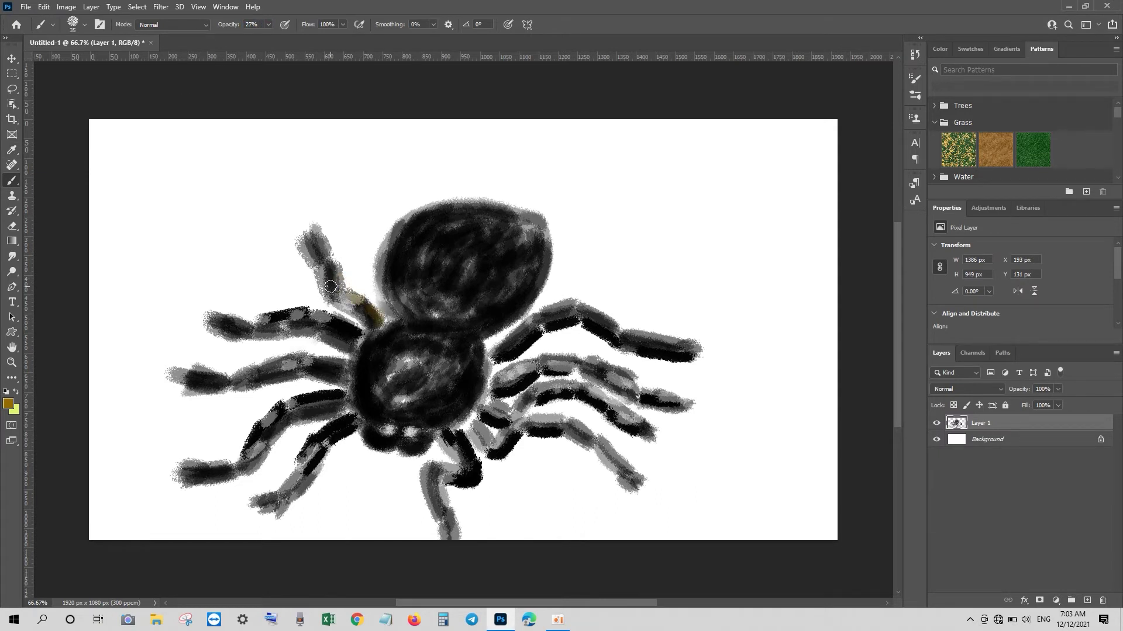
{"action": "left_click_drag", "start_coordinate": [357, 340], "coordinate": [322, 335]}
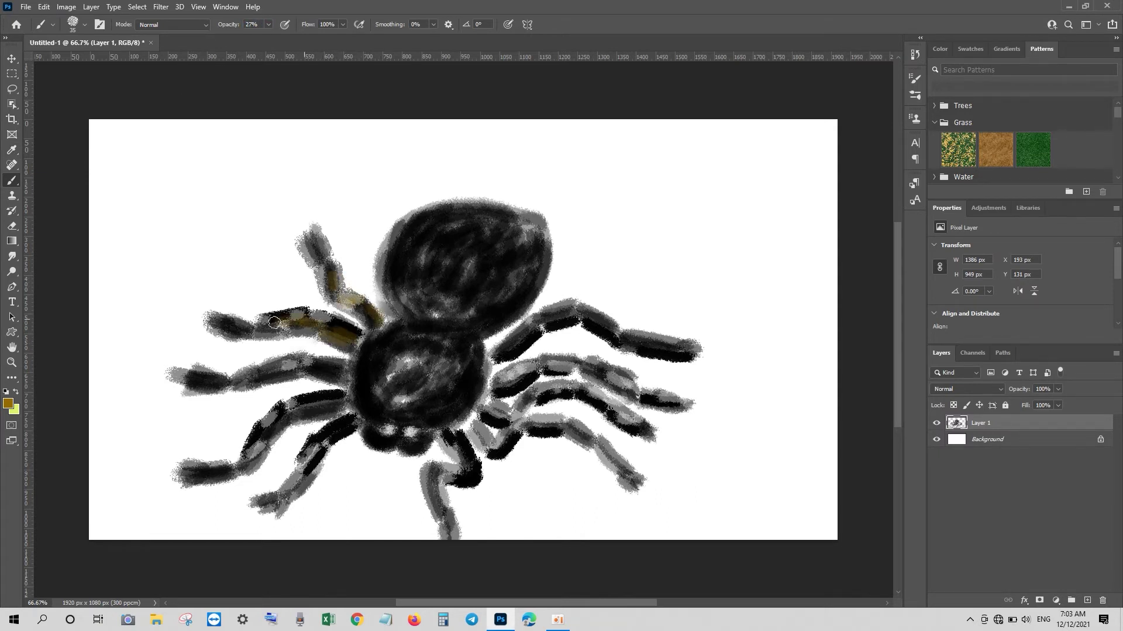
{"action": "mouse_move", "coordinate": [340, 375]}
{"action": "left_mouse_down"}
{"action": "mouse_move", "coordinate": [322, 366]}
{"action": "mouse_move", "coordinate": [193, 379]}
{"action": "left_mouse_up"}
{"action": "mouse_move", "coordinate": [345, 393]}
{"action": "left_mouse_down"}
{"action": "mouse_move", "coordinate": [275, 416]}
{"action": "mouse_move", "coordinate": [246, 468]}
{"action": "left_mouse_up"}
{"action": "left_click_drag", "start_coordinate": [357, 420], "coordinate": [289, 479]}
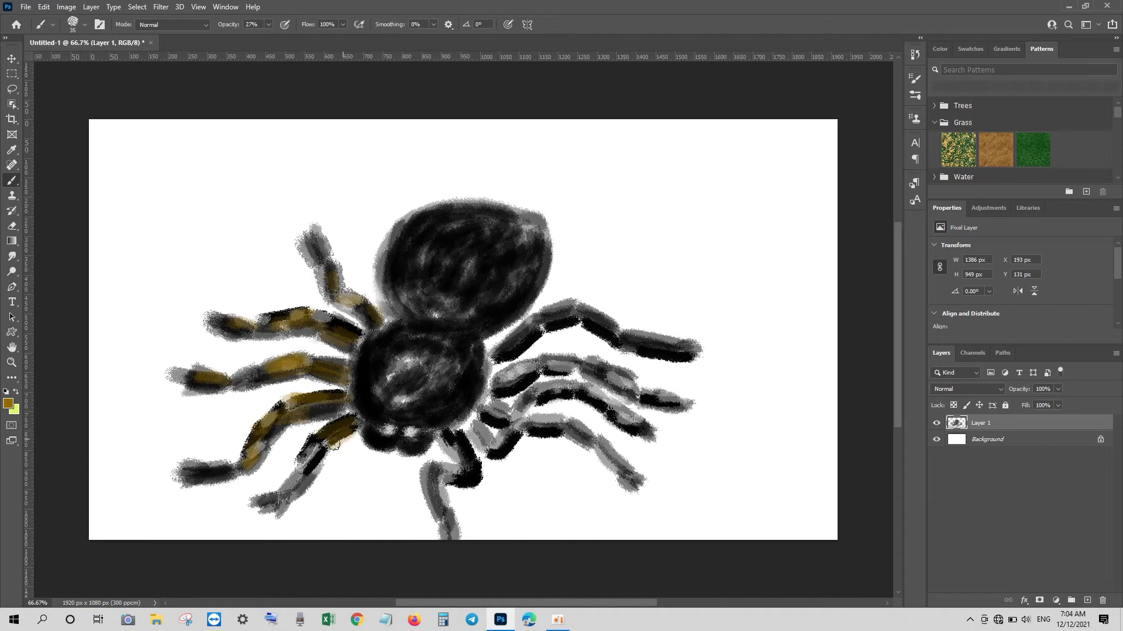
{"action": "mouse_move", "coordinate": [443, 434]}
{"action": "left_mouse_down"}
{"action": "mouse_move", "coordinate": [465, 467]}
{"action": "mouse_move", "coordinate": [459, 479]}
{"action": "left_mouse_up"}
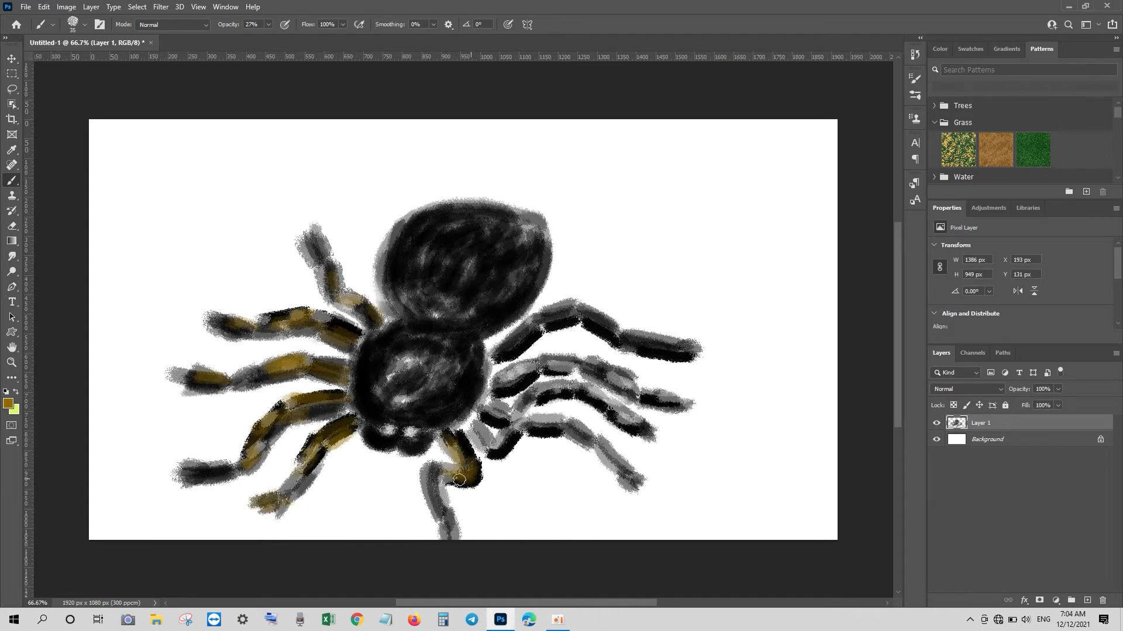
Paint gold along all four right legs
{"action": "mouse_move", "coordinate": [514, 338]}
{"action": "left_mouse_down"}
{"action": "mouse_move", "coordinate": [576, 308]}
{"action": "mouse_move", "coordinate": [681, 342]}
{"action": "left_mouse_up"}
{"action": "mouse_move", "coordinate": [495, 378]}
{"action": "left_mouse_down"}
{"action": "mouse_move", "coordinate": [584, 363]}
{"action": "mouse_move", "coordinate": [698, 403]}
{"action": "left_mouse_up"}
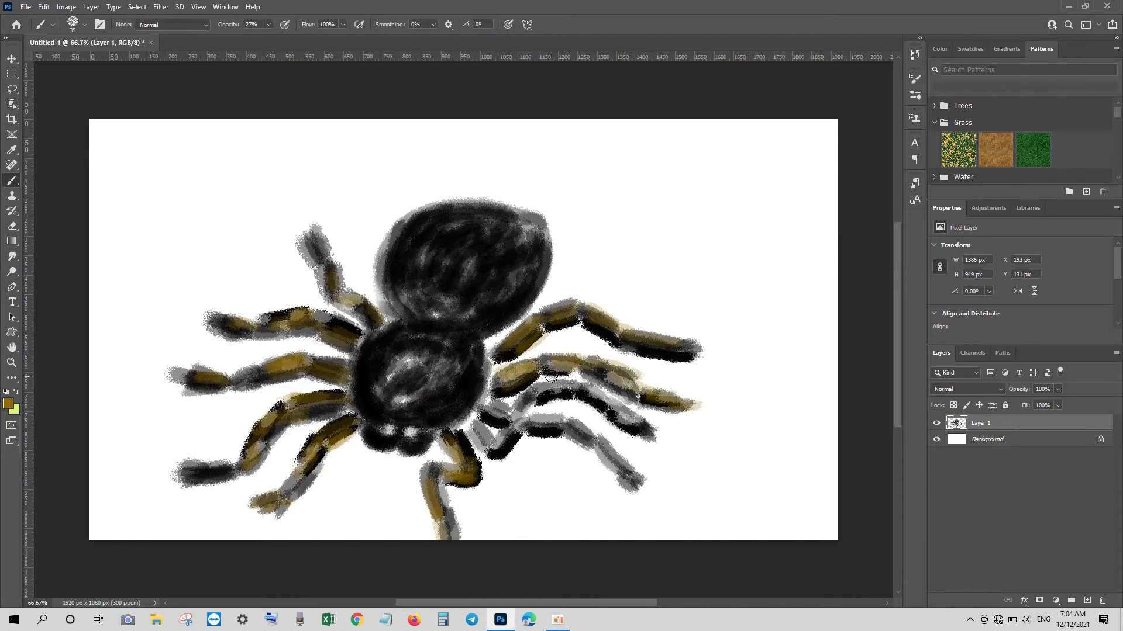
{"action": "mouse_move", "coordinate": [485, 412]}
{"action": "left_mouse_down"}
{"action": "mouse_move", "coordinate": [576, 388]}
{"action": "mouse_move", "coordinate": [654, 436]}
{"action": "left_mouse_up"}
{"action": "mouse_move", "coordinate": [519, 425]}
{"action": "left_mouse_down"}
{"action": "mouse_move", "coordinate": [605, 449]}
{"action": "mouse_move", "coordinate": [641, 483]}
{"action": "left_mouse_up"}
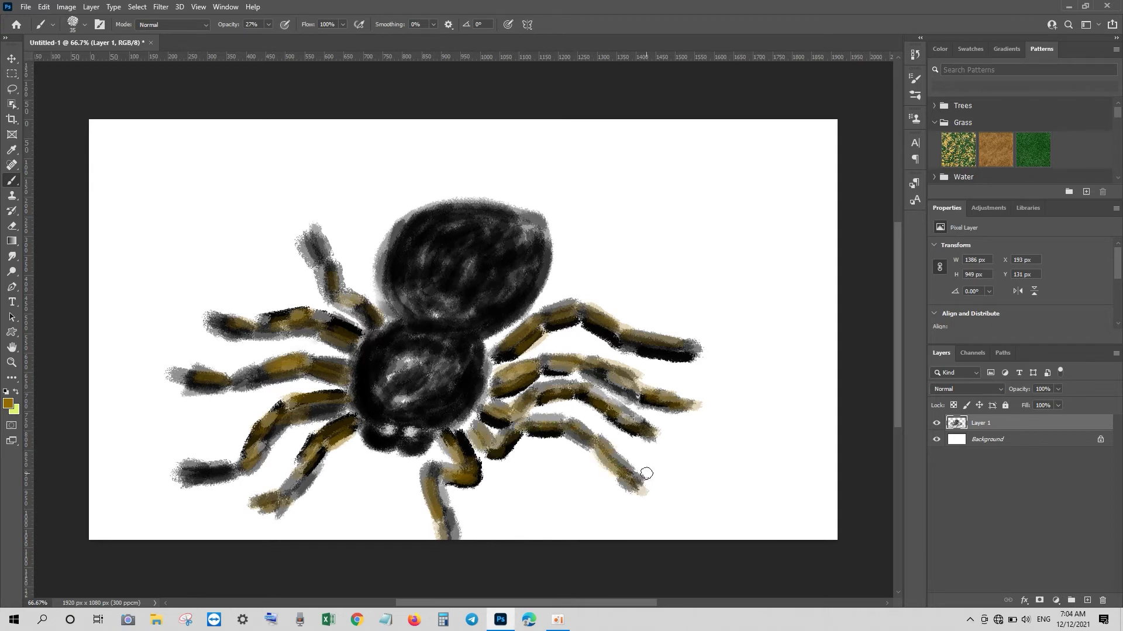
Ring the front body section with gold, covering its lower-right side
{"action": "left_click", "coordinate": [8, 404]}
{"action": "left_click", "coordinate": [999, 233]}
{"action": "mouse_move", "coordinate": [473, 388]}
{"action": "left_mouse_down"}
{"action": "mouse_move", "coordinate": [401, 325]}
{"action": "mouse_move", "coordinate": [358, 373]}
{"action": "mouse_move", "coordinate": [409, 325]}
{"action": "mouse_move", "coordinate": [471, 334]}
{"action": "mouse_move", "coordinate": [377, 414]}
{"action": "mouse_move", "coordinate": [465, 403]}
{"action": "mouse_move", "coordinate": [472, 376]}
{"action": "mouse_move", "coordinate": [436, 416]}
{"action": "mouse_move", "coordinate": [471, 373]}
{"action": "mouse_move", "coordinate": [421, 402]}
{"action": "left_mouse_up"}
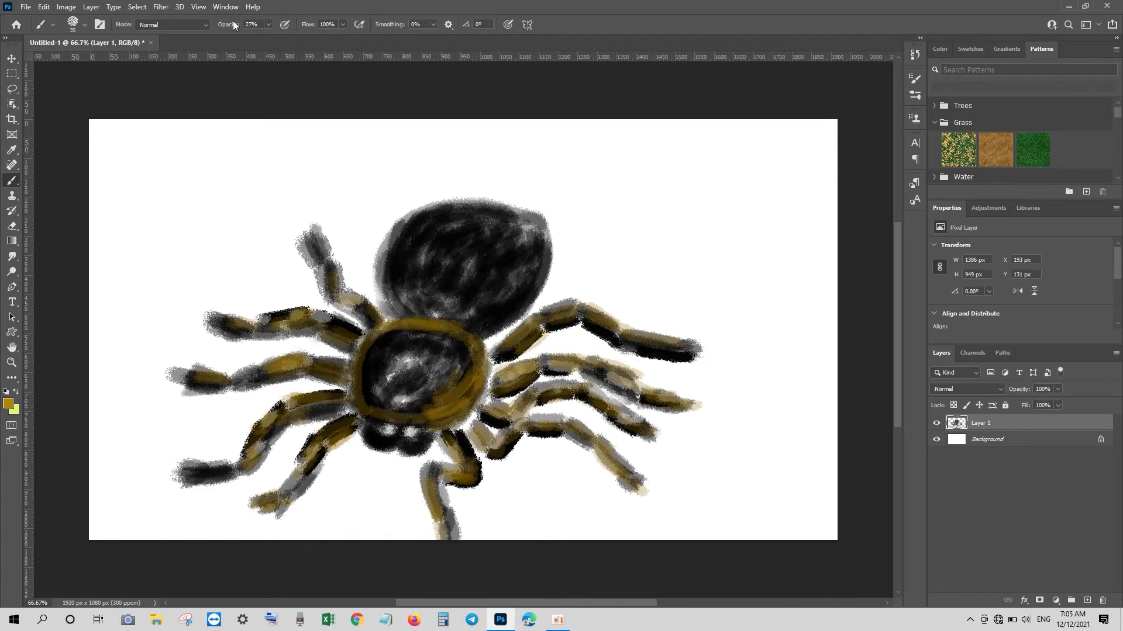
{"action": "mouse_move", "coordinate": [456, 355]}
{"action": "left_mouse_down"}
{"action": "mouse_move", "coordinate": [415, 410]}
{"action": "mouse_move", "coordinate": [462, 358]}
{"action": "mouse_move", "coordinate": [457, 407]}
{"action": "left_mouse_up"}
{"action": "left_click", "coordinate": [8, 404]}
Set black as the paint colour on a new layer, raise brush opacity, and darken the upper-right leg
{"action": "left_click", "coordinate": [742, 386]}
{"action": "left_click", "coordinate": [1002, 233]}
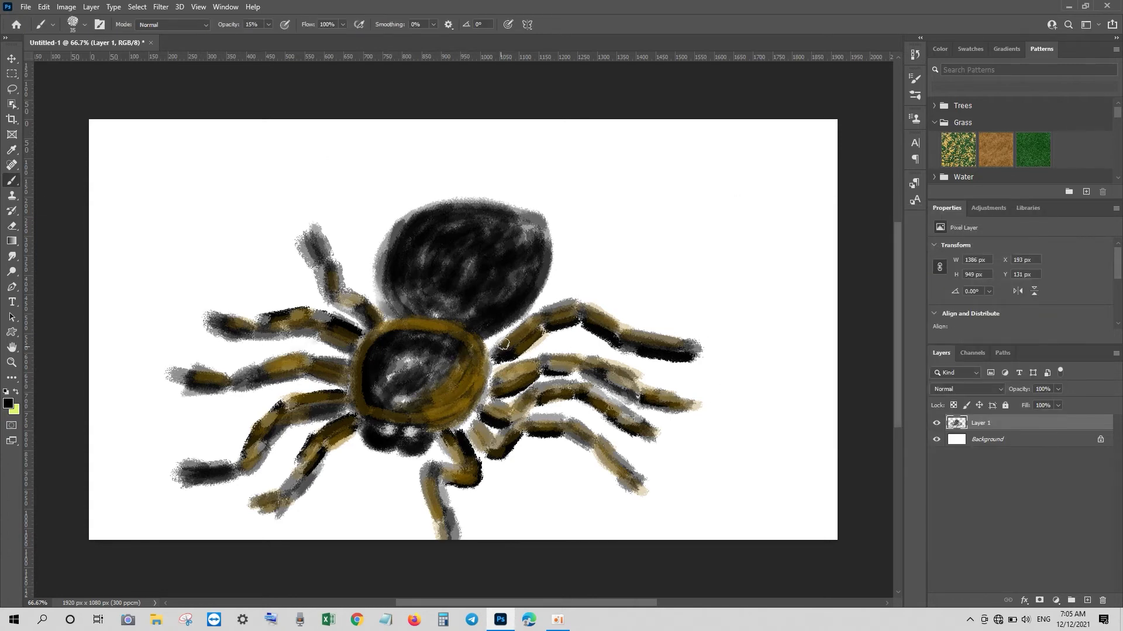
{"action": "left_click", "coordinate": [1087, 601]}
{"action": "mouse_move", "coordinate": [536, 336]}
{"action": "left_mouse_down"}
{"action": "mouse_move", "coordinate": [562, 307]}
{"action": "mouse_move", "coordinate": [620, 331]}
{"action": "mouse_move", "coordinate": [563, 312]}
{"action": "left_mouse_up"}
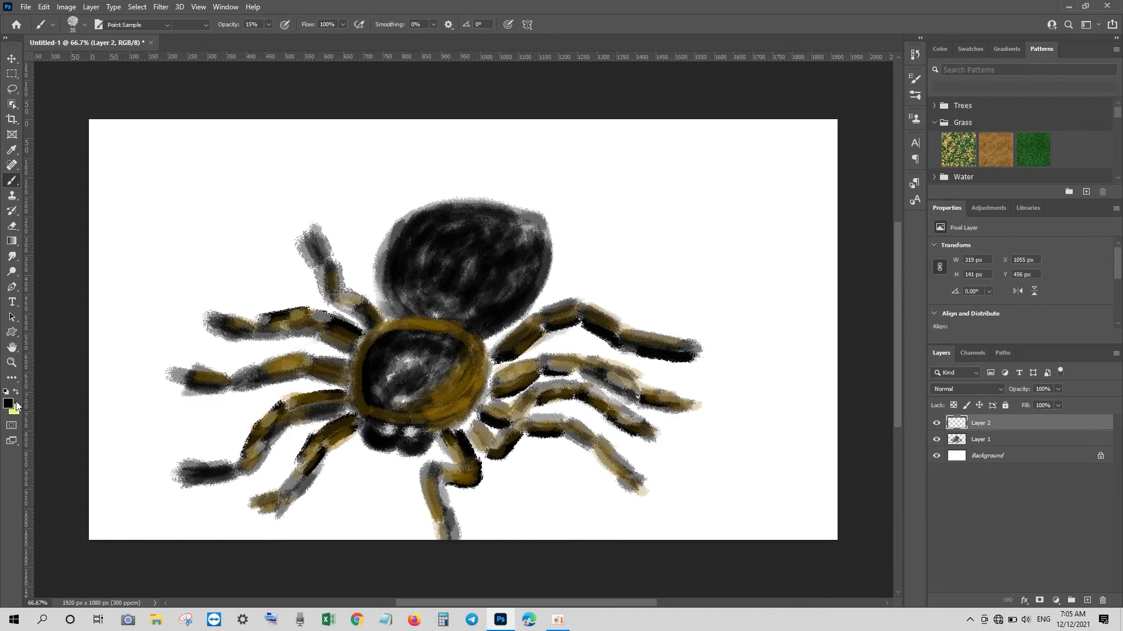
{"action": "left_click_drag", "start_coordinate": [226, 25], "coordinate": [234, 25]}
{"action": "left_click_drag", "start_coordinate": [567, 322], "coordinate": [678, 348]}
Darken the middle, second, third and lower right legs with black strokes
{"action": "mouse_move", "coordinate": [500, 382]}
{"action": "left_mouse_down"}
{"action": "mouse_move", "coordinate": [556, 362]}
{"action": "mouse_move", "coordinate": [637, 388]}
{"action": "left_mouse_up"}
{"action": "left_click_drag", "start_coordinate": [584, 361], "coordinate": [633, 378]}
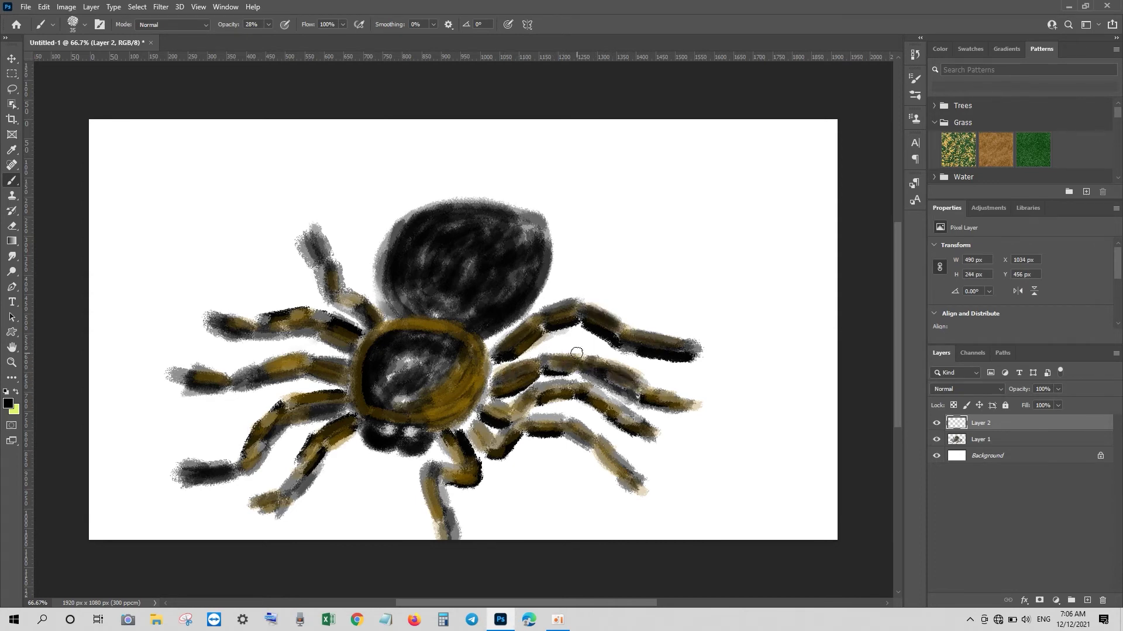
{"action": "left_click_drag", "start_coordinate": [576, 353], "coordinate": [540, 364]}
{"action": "left_click_drag", "start_coordinate": [643, 386], "coordinate": [680, 399]}
{"action": "mouse_move", "coordinate": [636, 431]}
{"action": "left_mouse_down"}
{"action": "mouse_move", "coordinate": [679, 440]}
{"action": "mouse_move", "coordinate": [570, 387]}
{"action": "mouse_move", "coordinate": [557, 395]}
{"action": "left_mouse_up"}
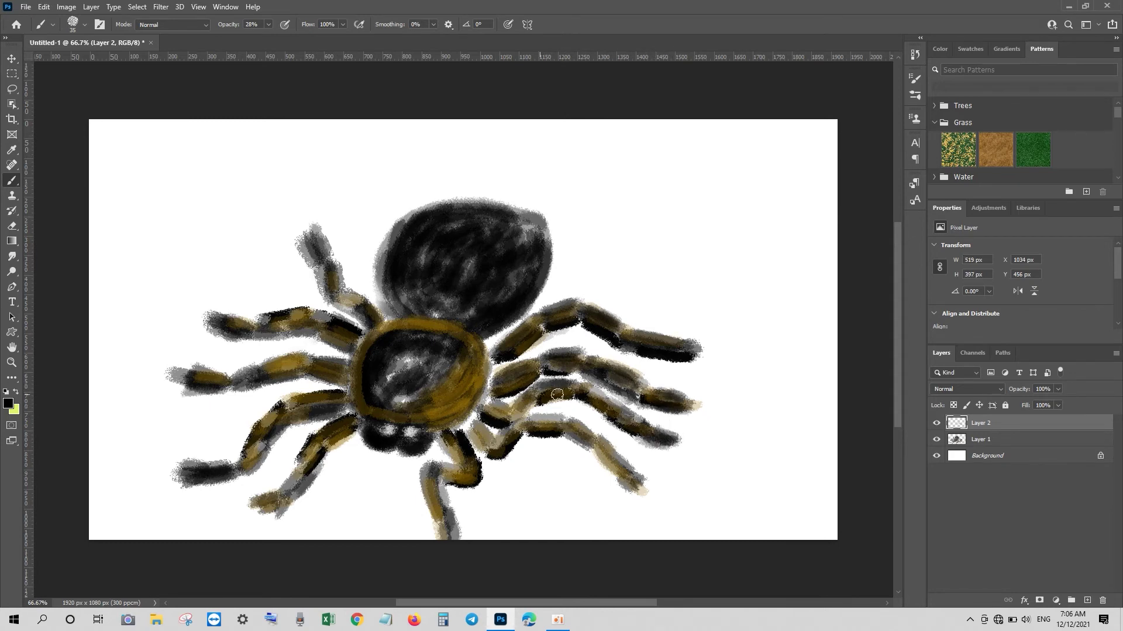
{"action": "mouse_move", "coordinate": [533, 431]}
{"action": "left_mouse_down"}
{"action": "mouse_move", "coordinate": [568, 422]}
{"action": "mouse_move", "coordinate": [596, 445]}
{"action": "mouse_move", "coordinate": [615, 442]}
{"action": "mouse_move", "coordinate": [602, 450]}
{"action": "mouse_move", "coordinate": [629, 470]}
{"action": "left_mouse_up"}
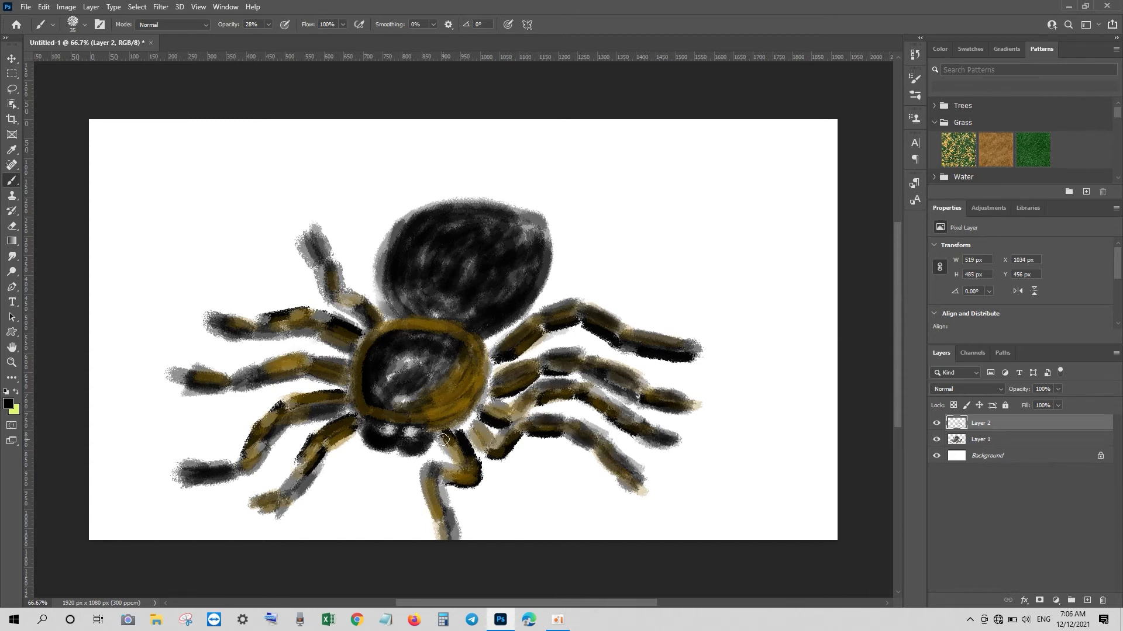
{"action": "mouse_move", "coordinate": [453, 436]}
{"action": "left_mouse_down"}
{"action": "mouse_move", "coordinate": [475, 420]}
{"action": "mouse_move", "coordinate": [487, 452]}
{"action": "left_mouse_up"}
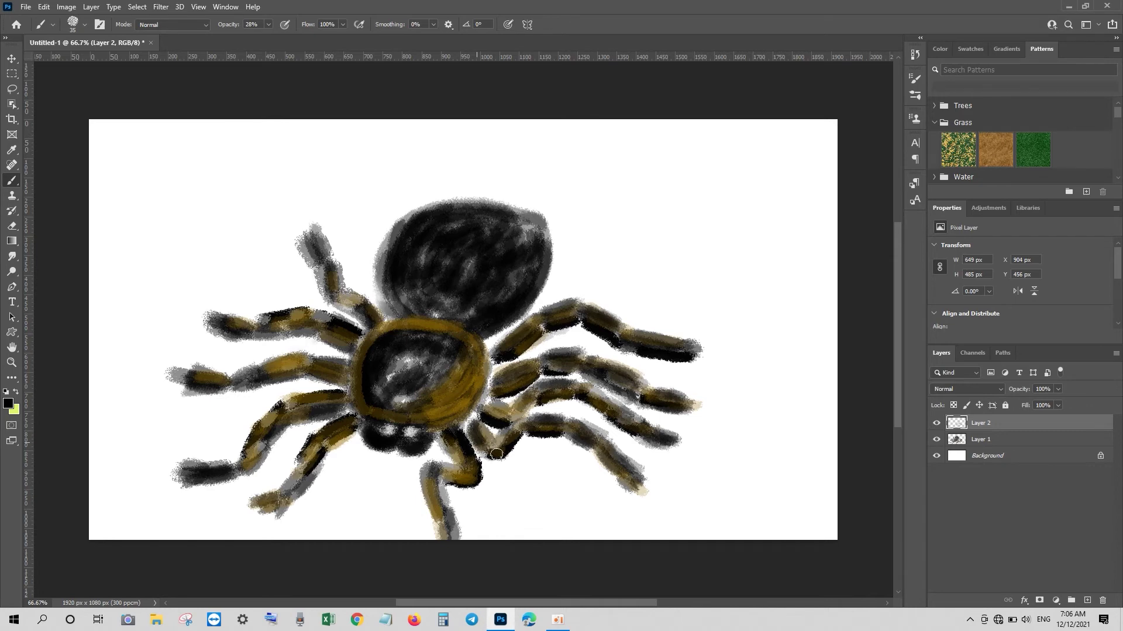
{"action": "left_click_drag", "start_coordinate": [518, 351], "coordinate": [526, 352]}
Darken the upper-left, second and third left legs with black strokes
{"action": "mouse_move", "coordinate": [344, 340]}
{"action": "left_mouse_down"}
{"action": "mouse_move", "coordinate": [275, 310]}
{"action": "mouse_move", "coordinate": [272, 330]}
{"action": "left_mouse_up"}
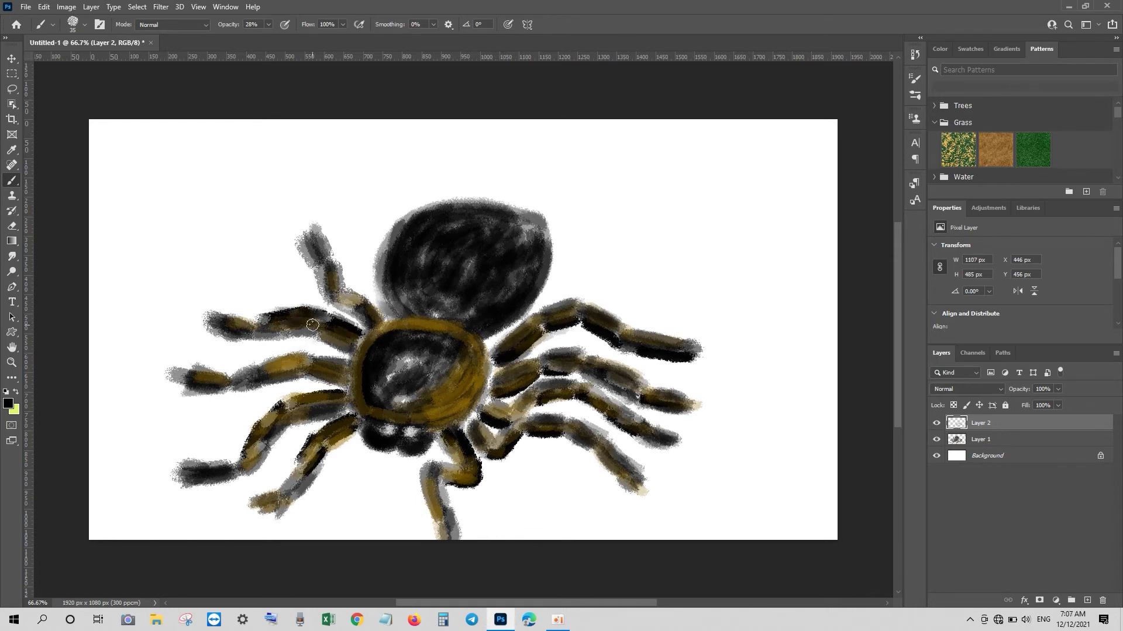
{"action": "mouse_move", "coordinate": [356, 311]}
{"action": "left_mouse_down"}
{"action": "mouse_move", "coordinate": [349, 297]}
{"action": "mouse_move", "coordinate": [366, 292]}
{"action": "mouse_move", "coordinate": [374, 316]}
{"action": "mouse_move", "coordinate": [345, 295]}
{"action": "left_mouse_up"}
{"action": "mouse_move", "coordinate": [350, 365]}
{"action": "left_mouse_down"}
{"action": "mouse_move", "coordinate": [304, 362]}
{"action": "mouse_move", "coordinate": [343, 365]}
{"action": "left_mouse_up"}
{"action": "mouse_move", "coordinate": [271, 367]}
{"action": "left_mouse_down"}
{"action": "mouse_move", "coordinate": [252, 375]}
{"action": "mouse_move", "coordinate": [315, 357]}
{"action": "left_mouse_up"}
{"action": "left_click_drag", "start_coordinate": [339, 395], "coordinate": [257, 420]}
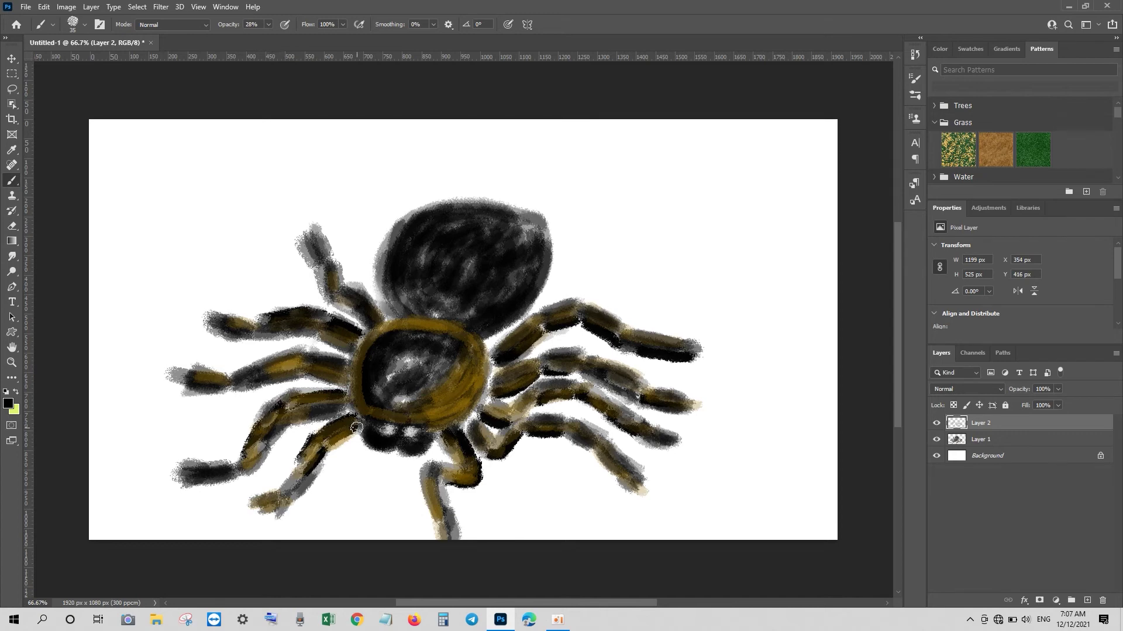
Darken the lower-left legs and paint a grey shadow under the lower-left leg
{"action": "left_click_drag", "start_coordinate": [360, 427], "coordinate": [326, 436]}
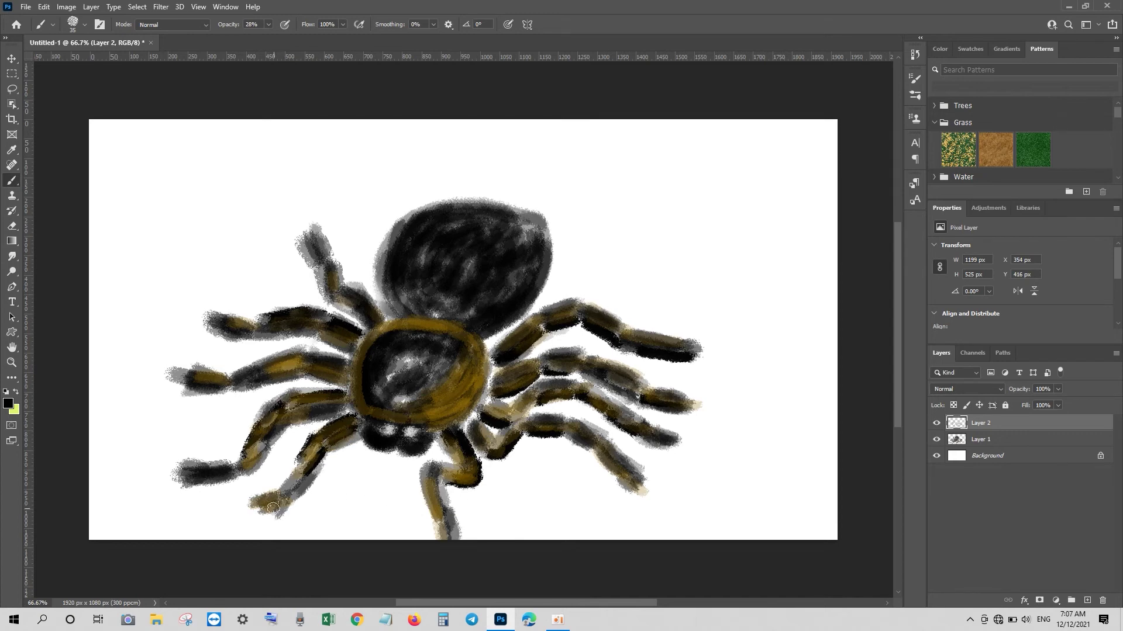
{"action": "left_click_drag", "start_coordinate": [273, 508], "coordinate": [330, 494]}
{"action": "key", "text": "ctrl+z"}
{"action": "left_click_drag", "start_coordinate": [273, 511], "coordinate": [386, 461]}
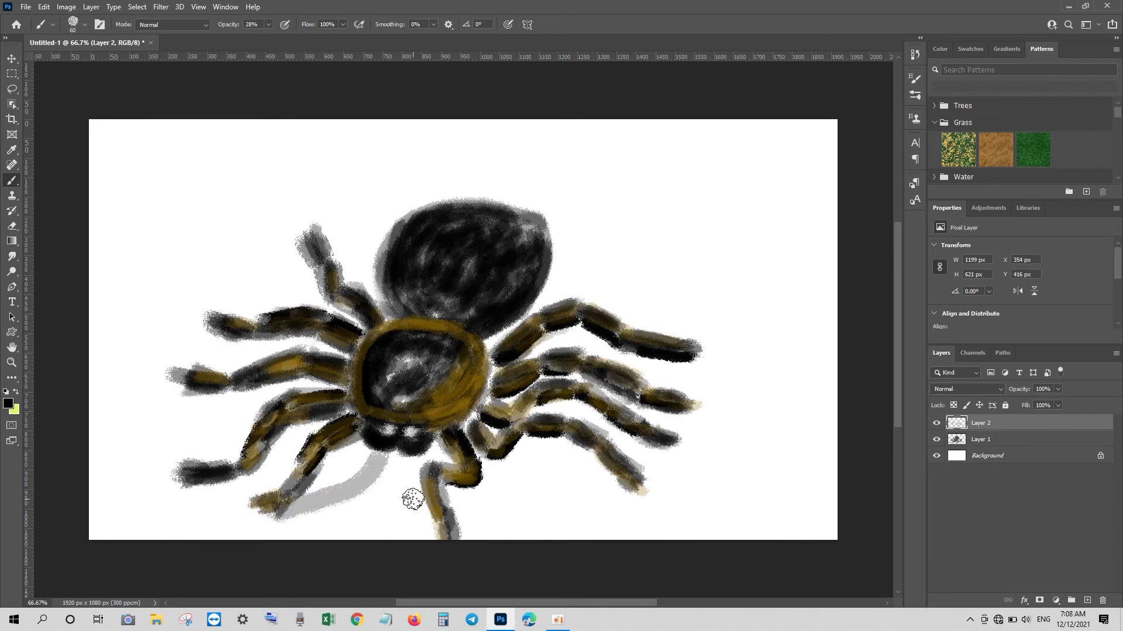
Remove the shadow strokes from the spider layer and add a new shadow layer beneath it
{"action": "key", "text": "ctrl+z"}
{"action": "left_click_drag", "start_coordinate": [272, 510], "coordinate": [377, 453]}
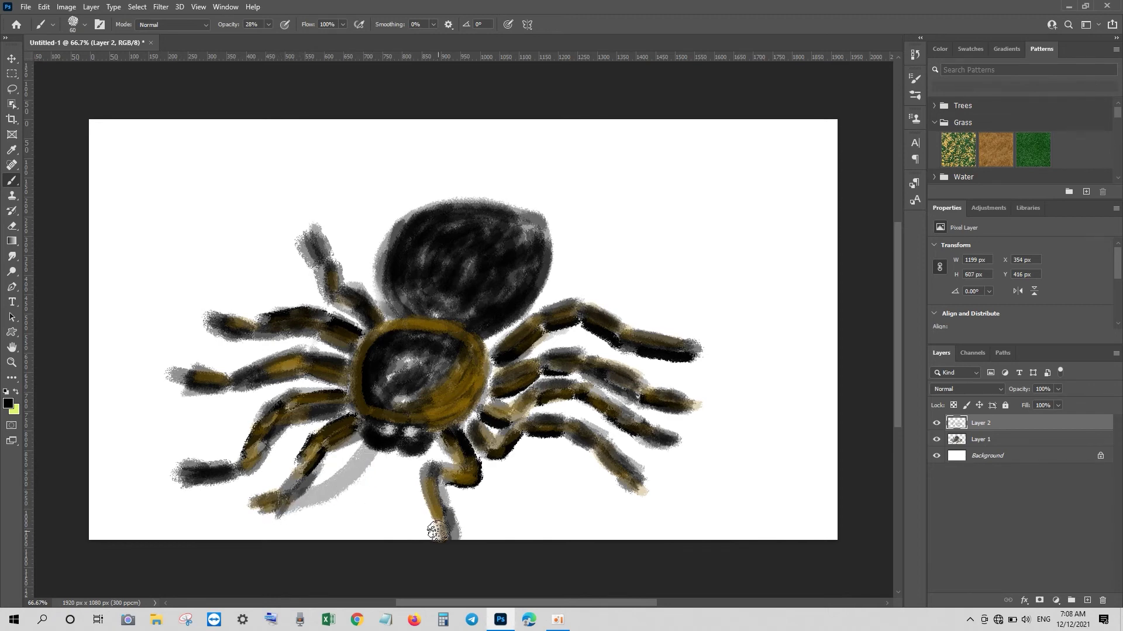
{"action": "key", "text": "ctrl+z"}
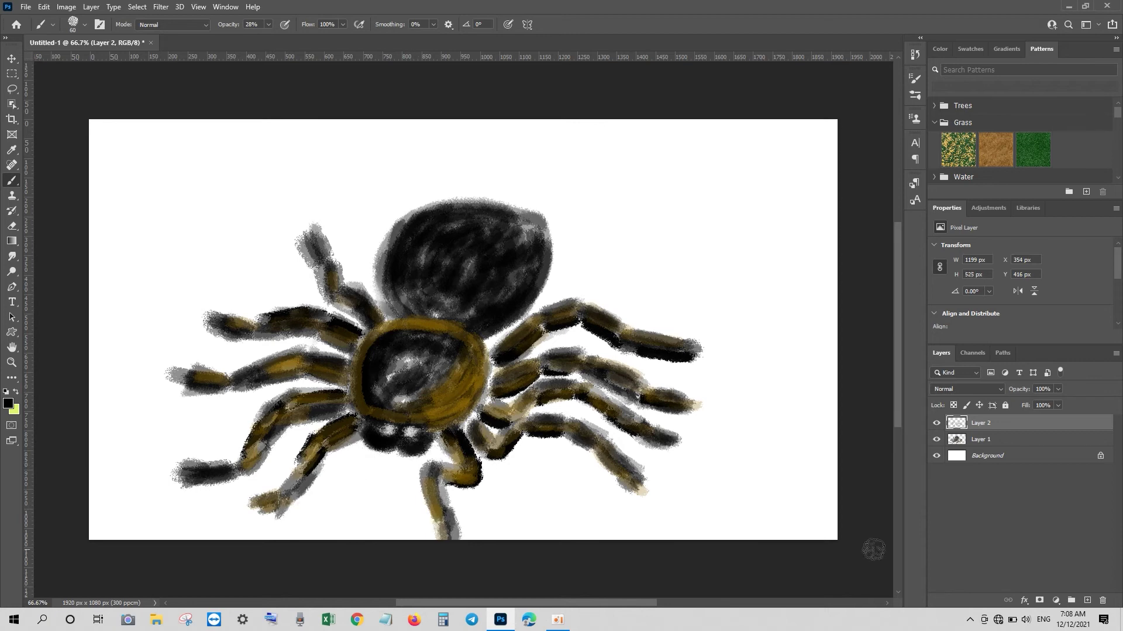
{"action": "left_click", "coordinate": [1087, 601], "text": "ctrl"}
{"action": "key", "text": "ctrl+bracketleft"}
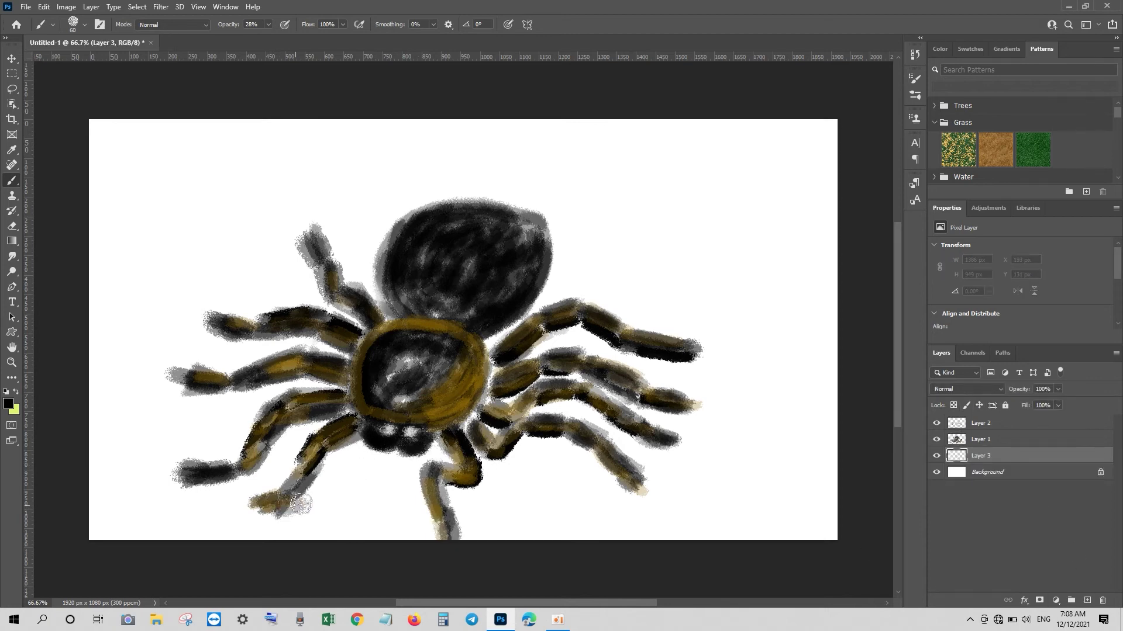
Paint grey shadows under the lower-left, bottom-centre, lower-right and middle-right legs
{"action": "left_click_drag", "start_coordinate": [301, 504], "coordinate": [379, 447]}
{"action": "left_click_drag", "start_coordinate": [453, 538], "coordinate": [439, 441]}
{"action": "left_click_drag", "start_coordinate": [629, 484], "coordinate": [487, 457]}
{"action": "key", "text": "ctrl+z"}
{"action": "mouse_move", "coordinate": [667, 450]}
{"action": "left_mouse_down"}
{"action": "mouse_move", "coordinate": [619, 431]}
{"action": "mouse_move", "coordinate": [510, 424]}
{"action": "left_mouse_up"}
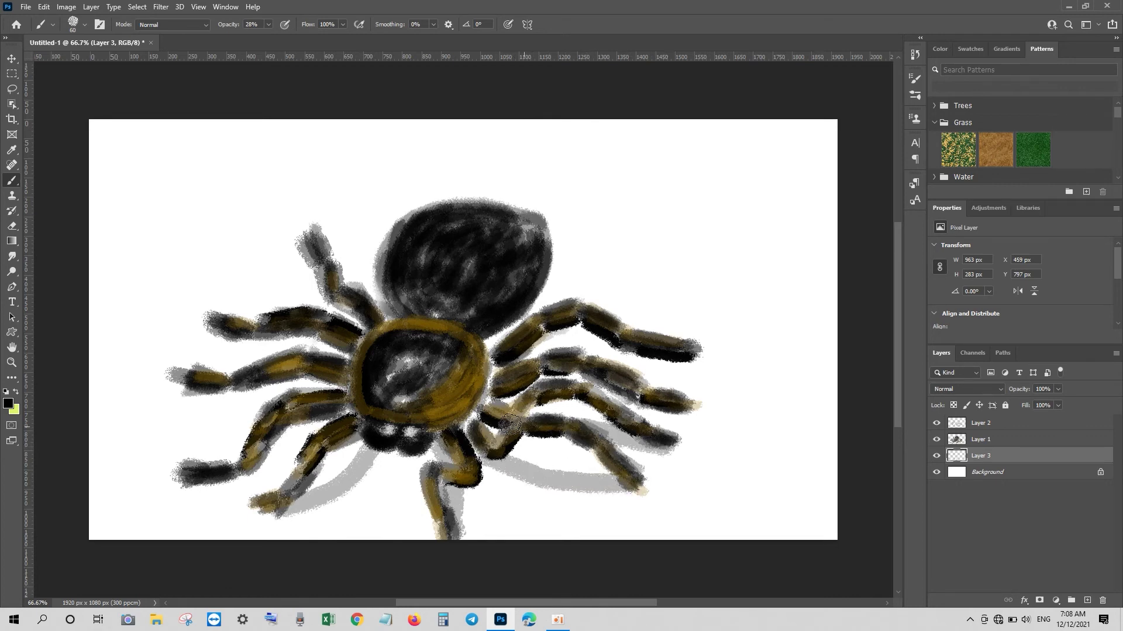
{"action": "left_click_drag", "start_coordinate": [683, 410], "coordinate": [498, 392]}
{"action": "left_click_drag", "start_coordinate": [669, 351], "coordinate": [498, 367]}
Paint grey shadows under the middle-left, lower-left and upper-left legs
{"action": "left_click_drag", "start_coordinate": [191, 385], "coordinate": [328, 387]}
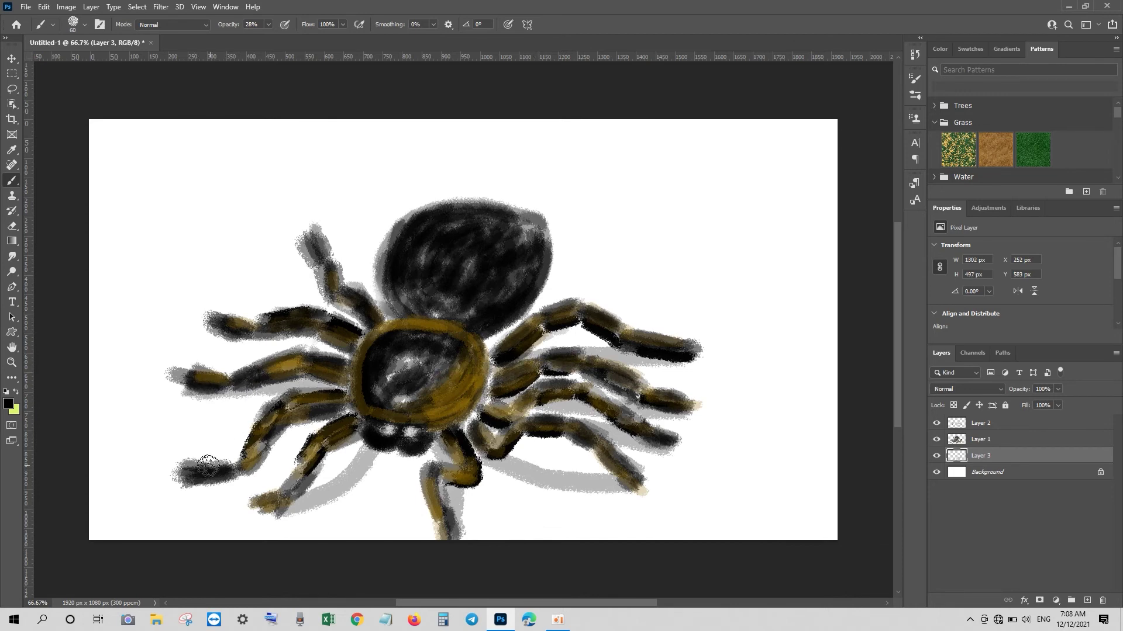
{"action": "mouse_move", "coordinate": [199, 474]}
{"action": "left_mouse_down"}
{"action": "mouse_move", "coordinate": [275, 461]}
{"action": "mouse_move", "coordinate": [348, 420]}
{"action": "left_mouse_up"}
{"action": "left_click_drag", "start_coordinate": [215, 336], "coordinate": [273, 346]}
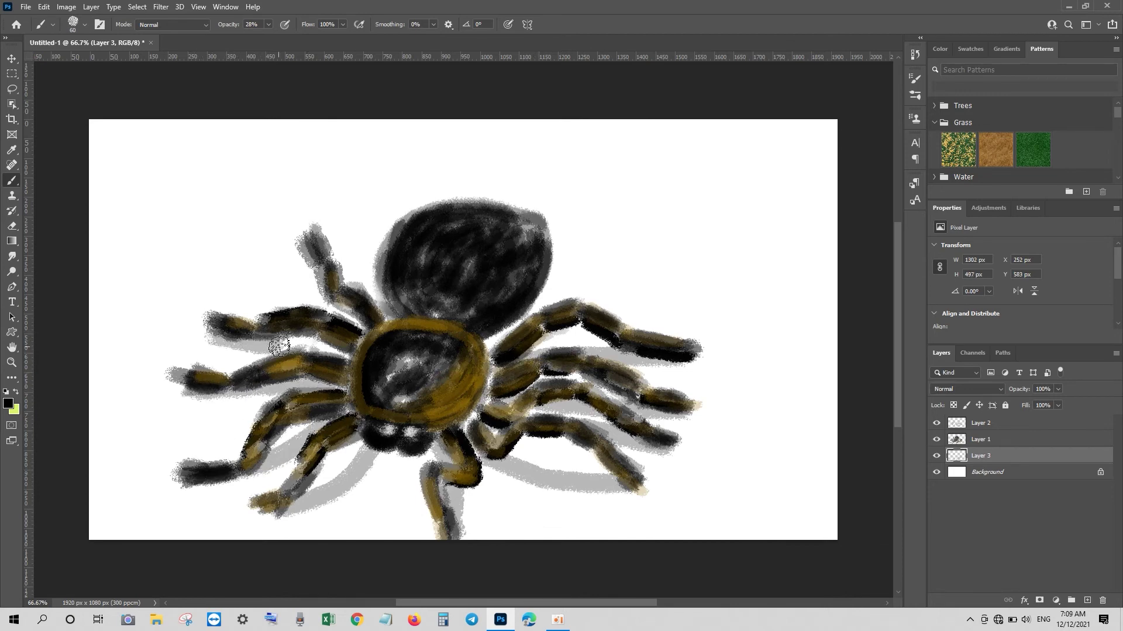
{"action": "left_click_drag", "start_coordinate": [309, 250], "coordinate": [357, 339]}
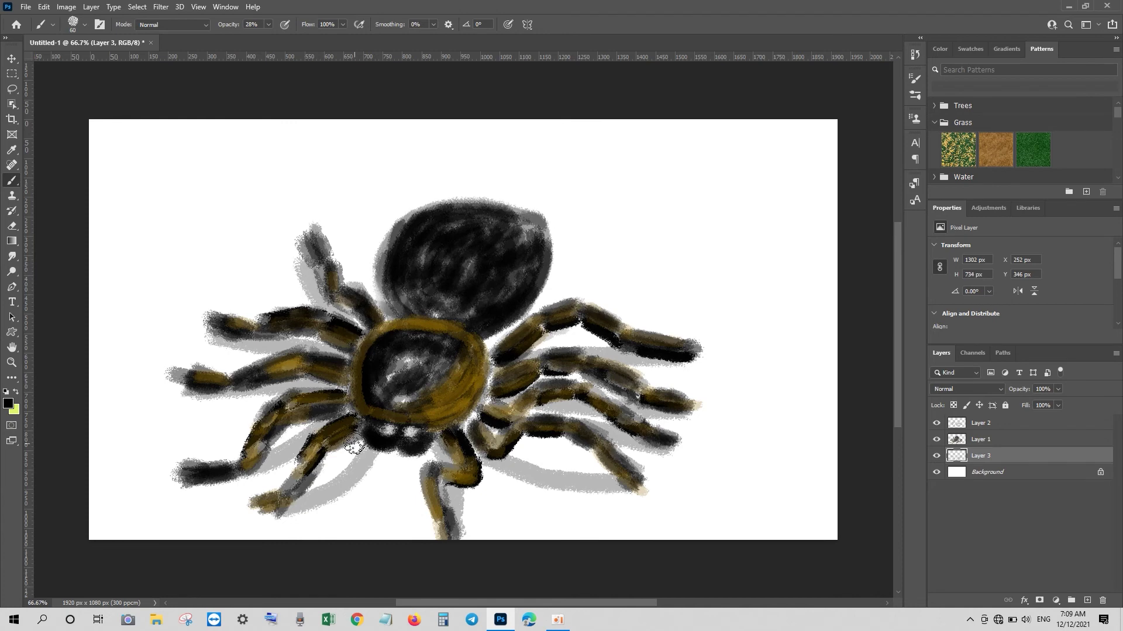
{"action": "left_click_drag", "start_coordinate": [376, 454], "coordinate": [262, 514]}
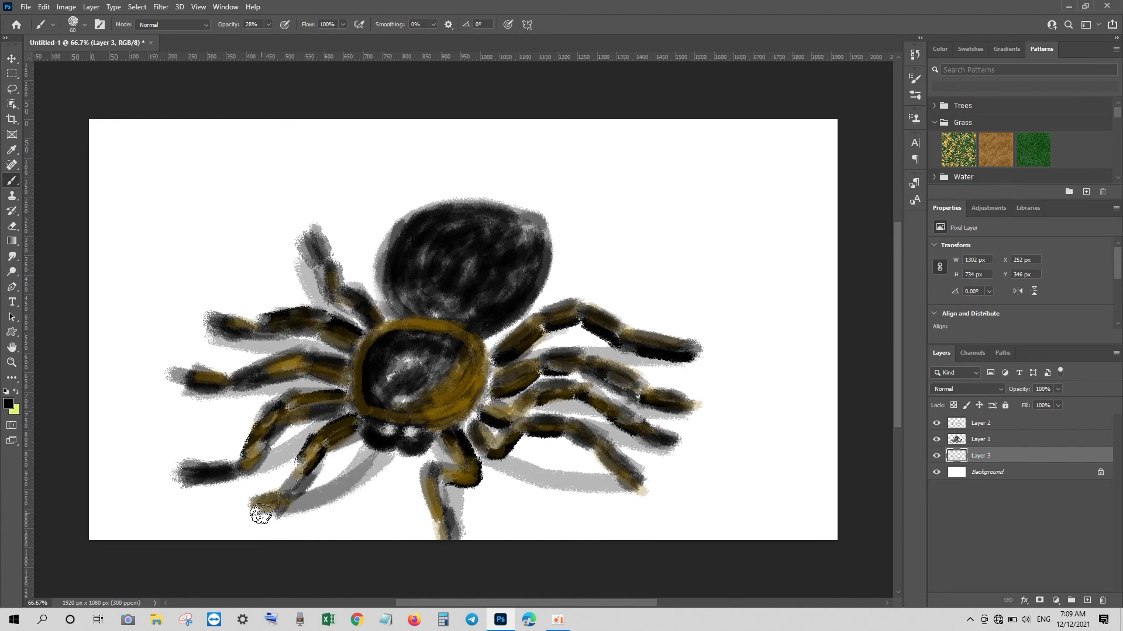
{"action": "key", "text": "ctrl+z"}
Retry the lower-left leg shadow with brush opacity lowered to 13%
{"action": "mouse_move", "coordinate": [351, 451]}
{"action": "left_mouse_down"}
{"action": "mouse_move", "coordinate": [304, 491]}
{"action": "mouse_move", "coordinate": [246, 518]}
{"action": "left_mouse_up"}
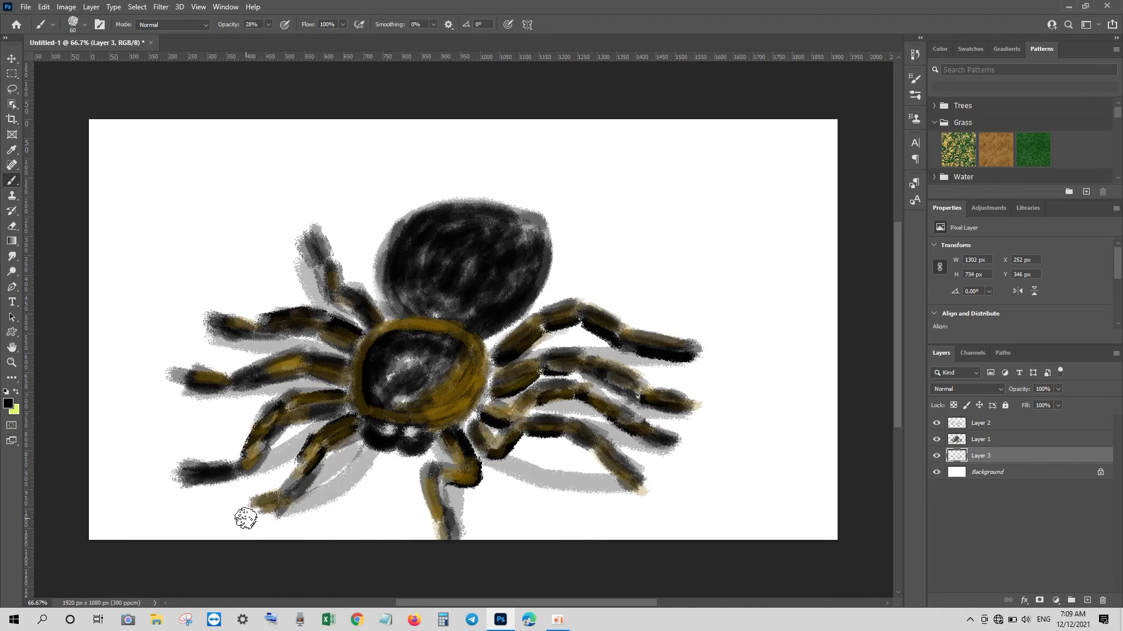
{"action": "key", "text": "ctrl+z"}
{"action": "key", "text": "1"}
{"action": "key", "text": "3"}
{"action": "left_click_drag", "start_coordinate": [362, 444], "coordinate": [298, 501]}
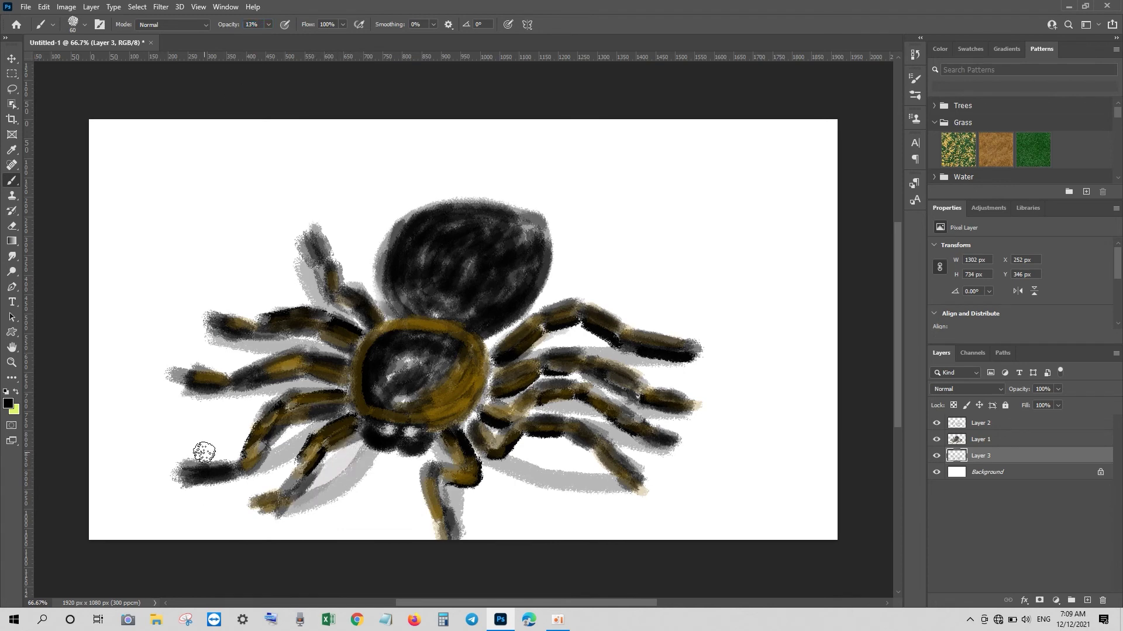
{"action": "key", "text": "ctrl+z"}
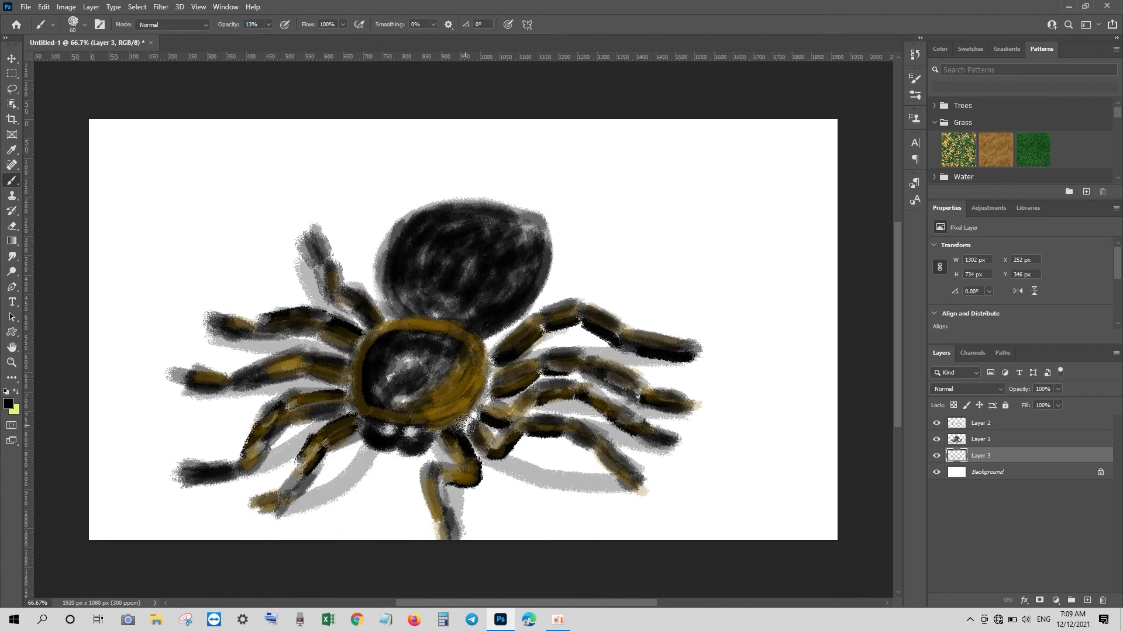
Give the shadow layer a black Outer Glow (76 px size, 5% spread, 48% opacity) and 58% layer opacity
{"action": "left_click", "coordinate": [1024, 600]}
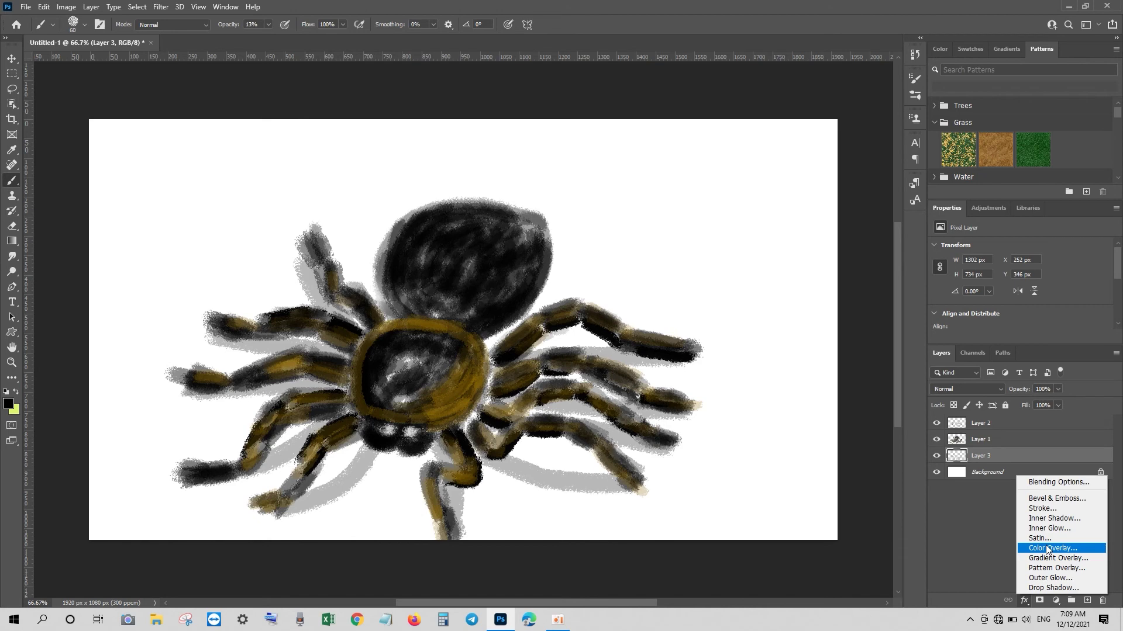
{"action": "left_click", "coordinate": [1050, 577]}
{"action": "left_click", "coordinate": [849, 314]}
{"action": "left_click", "coordinate": [988, 231]}
{"action": "left_click_drag", "start_coordinate": [867, 372], "coordinate": [877, 372]}
{"action": "left_click", "coordinate": [844, 311]}
{"action": "key", "text": "Return"}
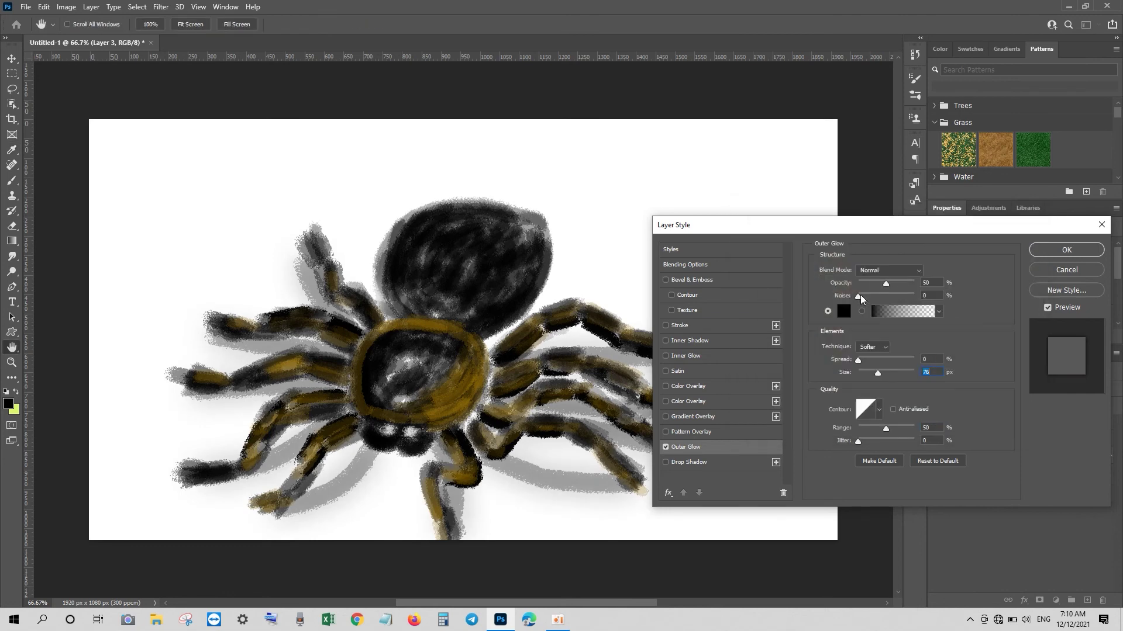
{"action": "left_click_drag", "start_coordinate": [886, 283], "coordinate": [915, 283]}
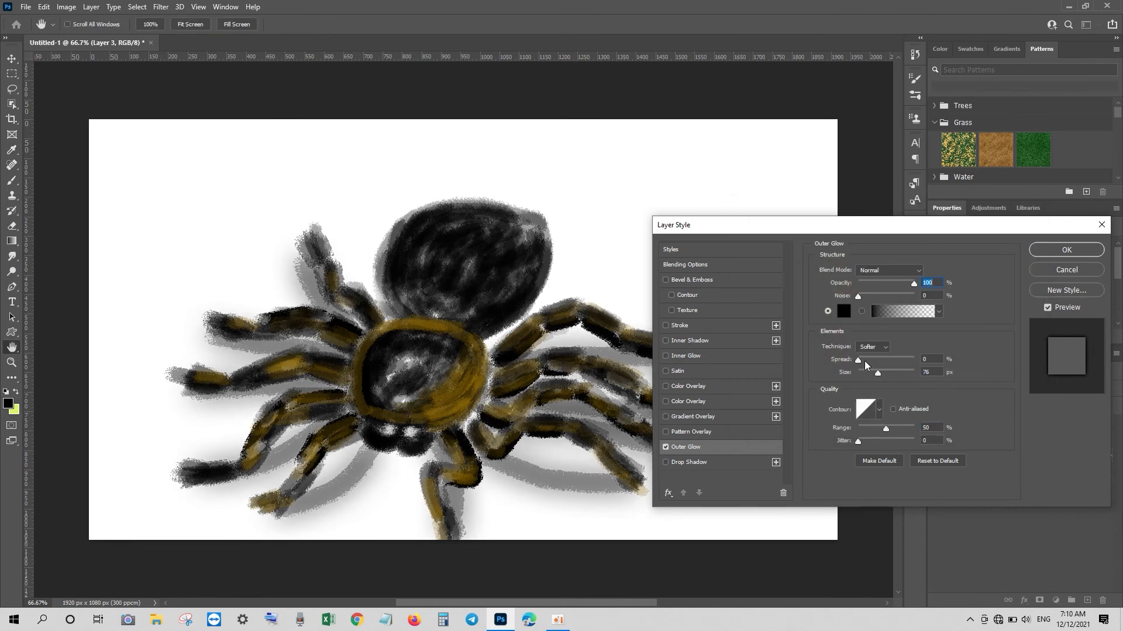
{"action": "left_click_drag", "start_coordinate": [864, 360], "coordinate": [861, 360]}
{"action": "left_click_drag", "start_coordinate": [910, 290], "coordinate": [885, 289]}
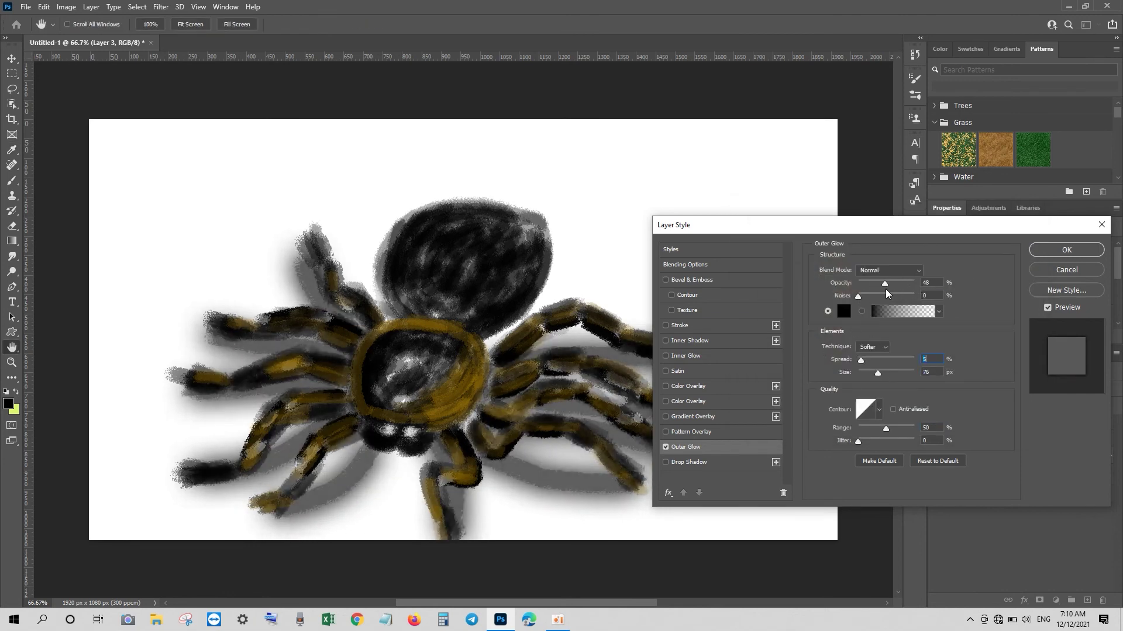
{"action": "left_click", "coordinate": [1065, 251]}
{"action": "left_click_drag", "start_coordinate": [1017, 392], "coordinate": [1008, 398]}
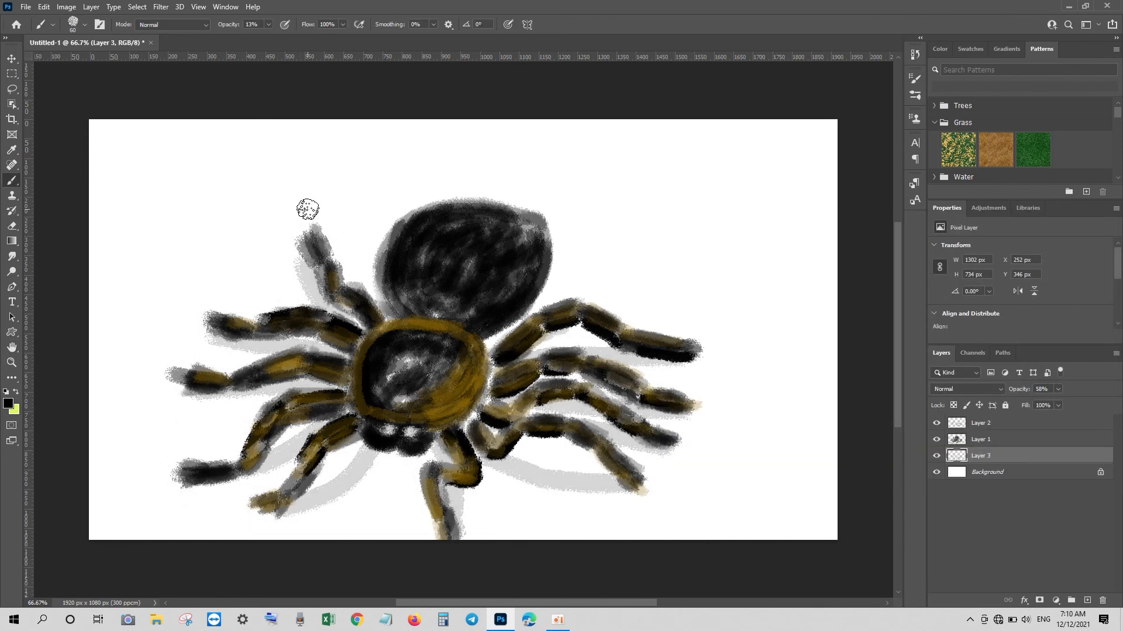
Apply a Field Blur from the Blur Gallery to the shadow layer
{"action": "left_click", "coordinate": [158, 7]}
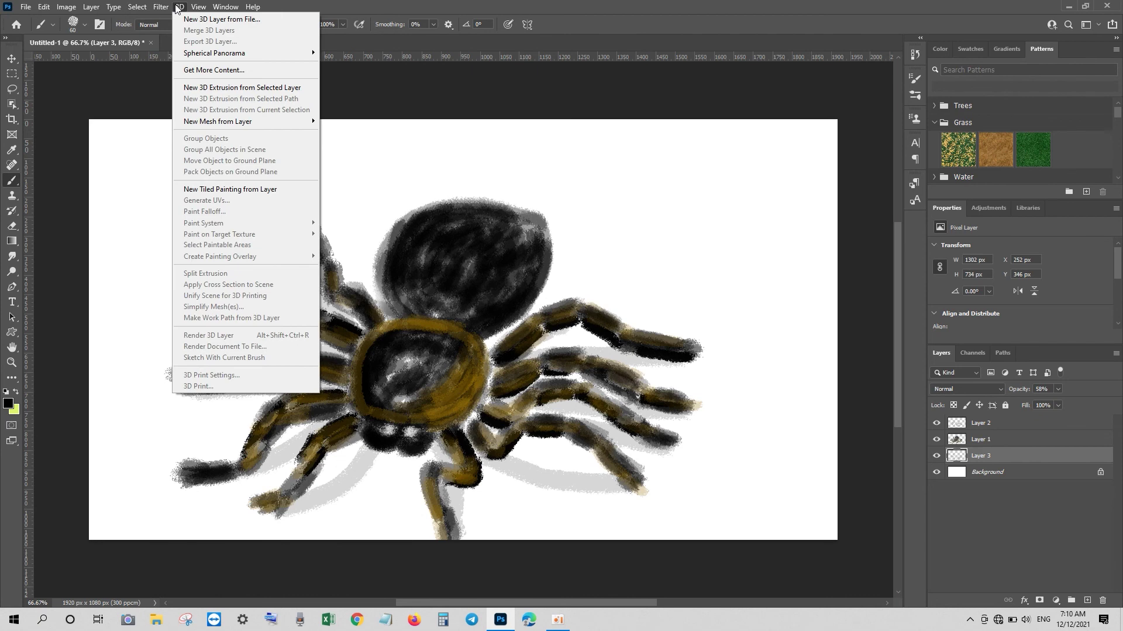
{"action": "left_click", "coordinate": [389, 171]}
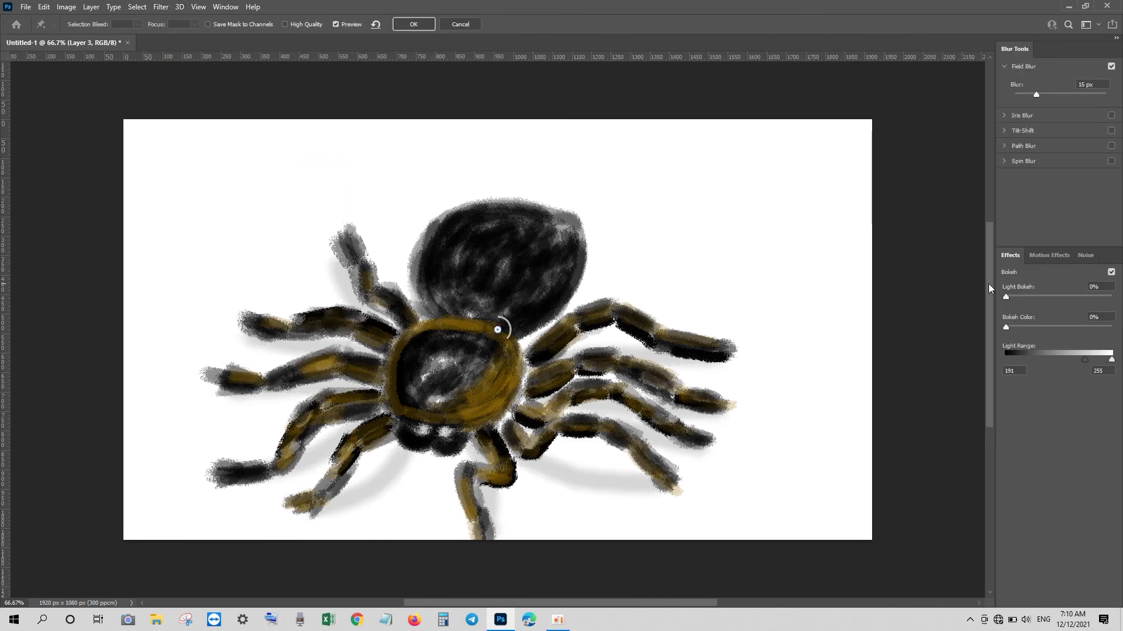
{"action": "left_click", "coordinate": [412, 24]}
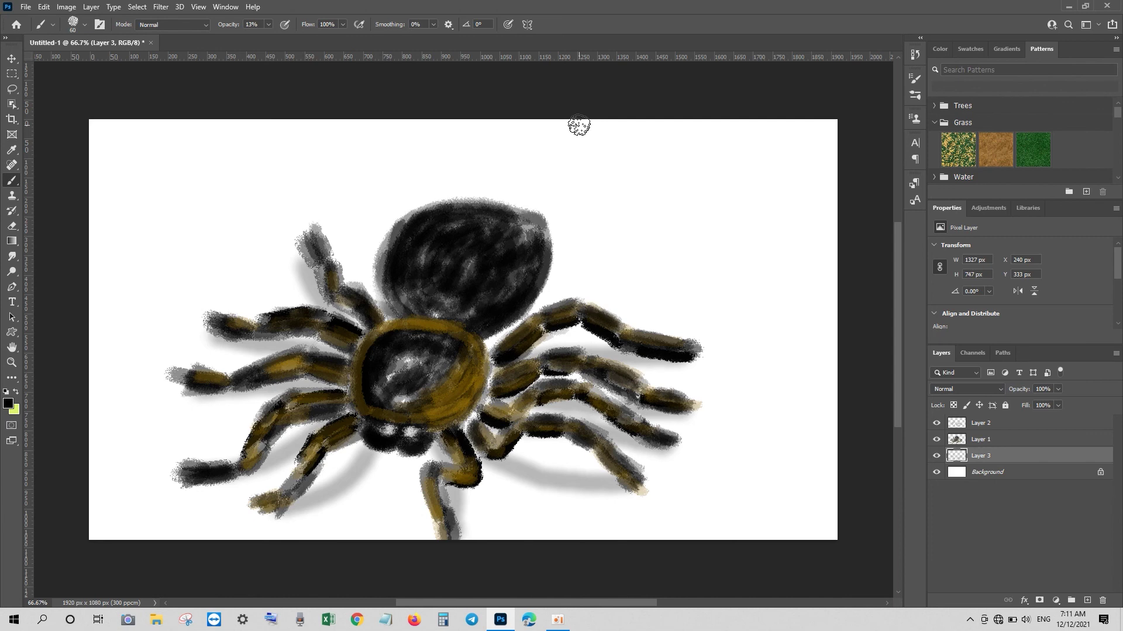
Duplicate the shadow layer with Ctrl+J and nudge the copy slightly upward
{"action": "left_click", "coordinate": [11, 59]}
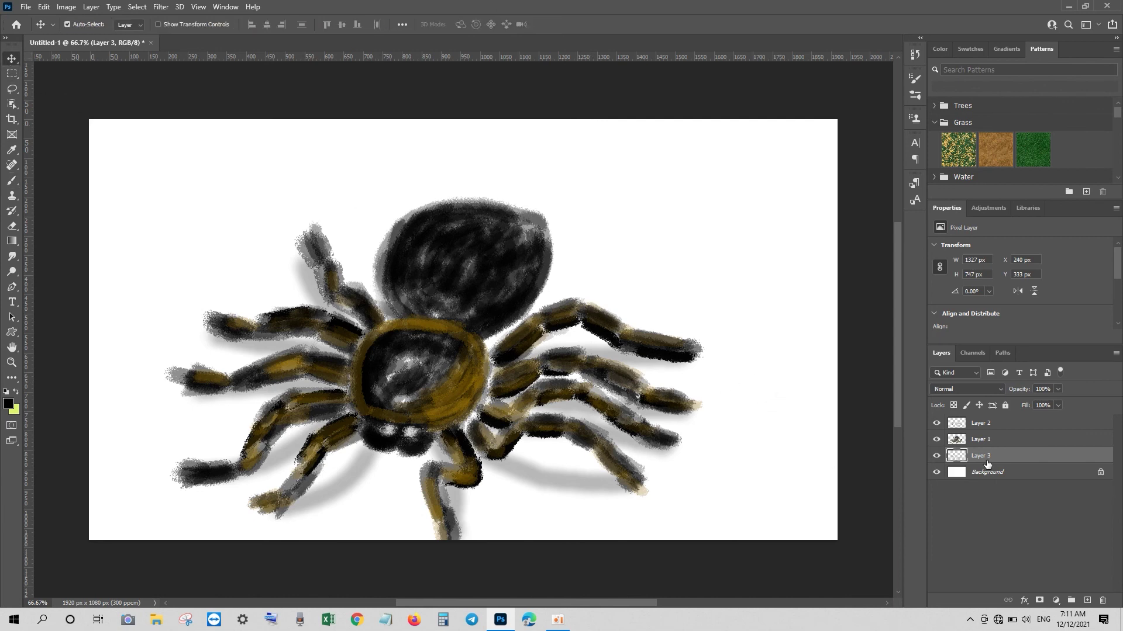
{"action": "key", "text": "ctrl+j"}
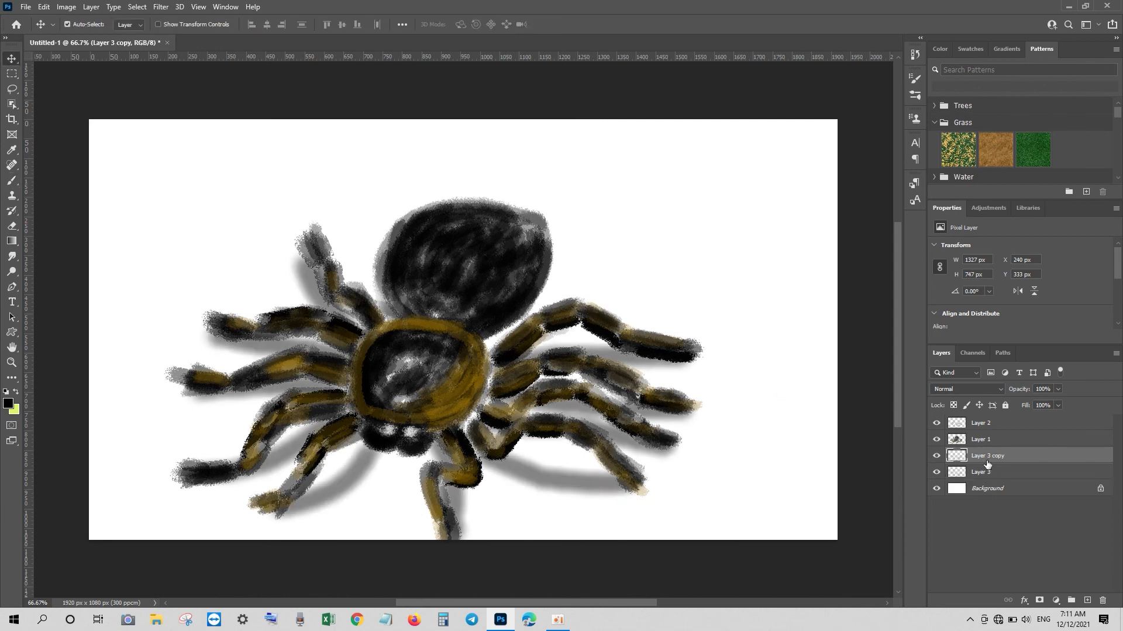
{"action": "key", "text": "Up"}
{"action": "key", "text": "Up"}
{"action": "key", "text": "Up"}
{"action": "key", "text": "Up"}
{"action": "key", "text": "Up"}
{"action": "key", "text": "Up"}
{"action": "key", "text": "Up"}
{"action": "key", "text": "Up"}
{"action": "key", "text": "Up"}
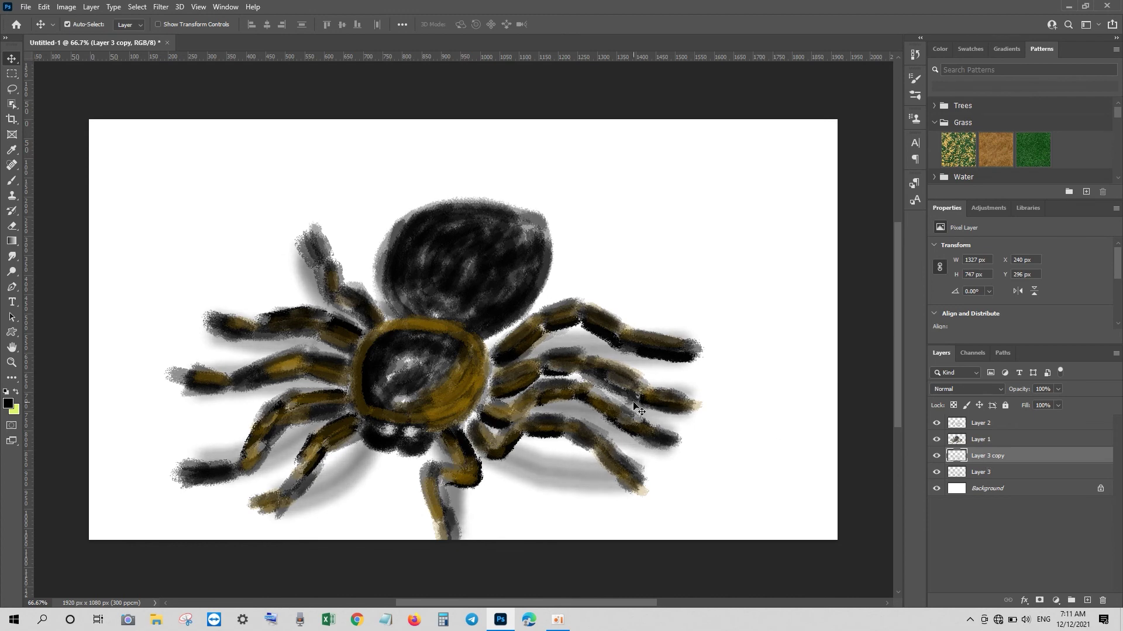
{"action": "left_click", "coordinate": [12, 180]}
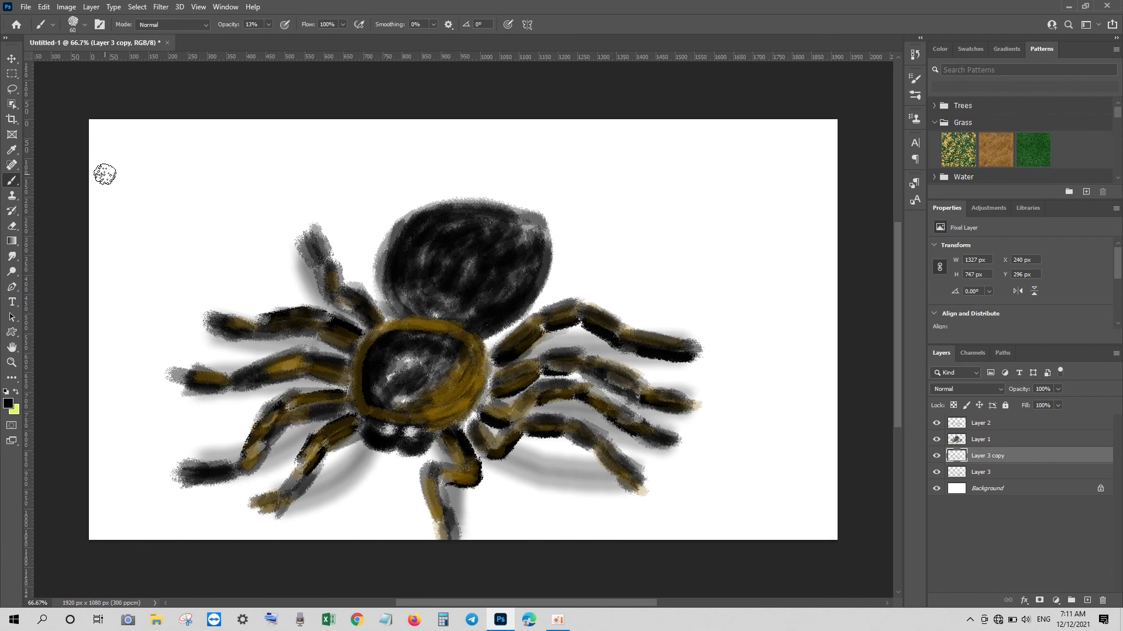
{"action": "left_click", "coordinate": [85, 24]}
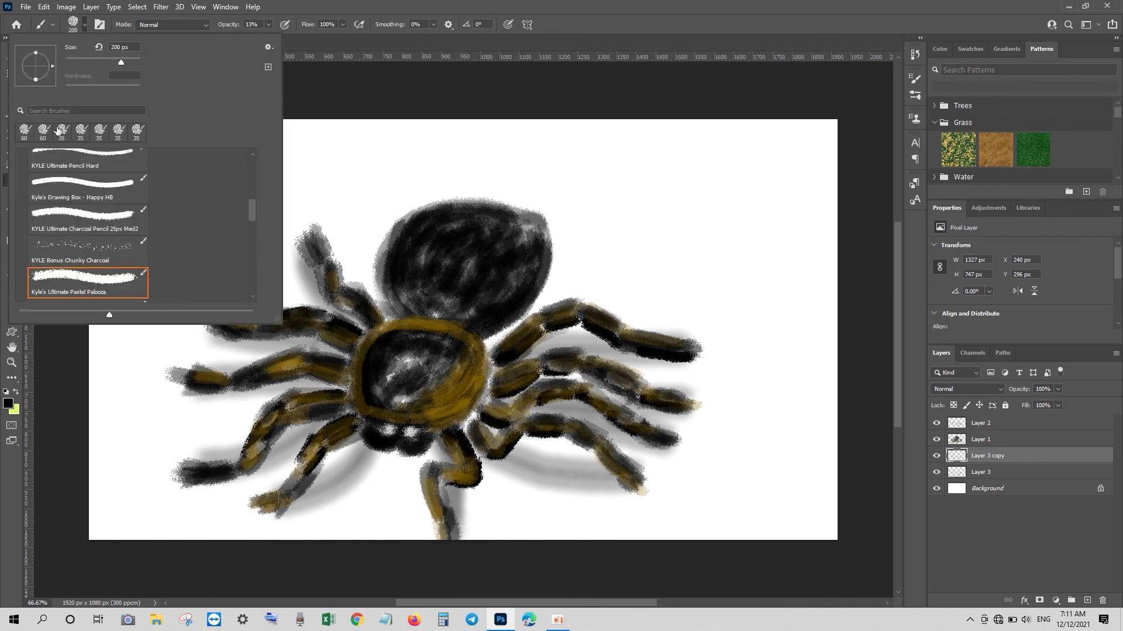
Paint soft grey vignette shading around the canvas edges with a large soft brush on a new layer above Background
{"action": "left_click", "coordinate": [88, 183]}
{"action": "left_click", "coordinate": [339, 140]}
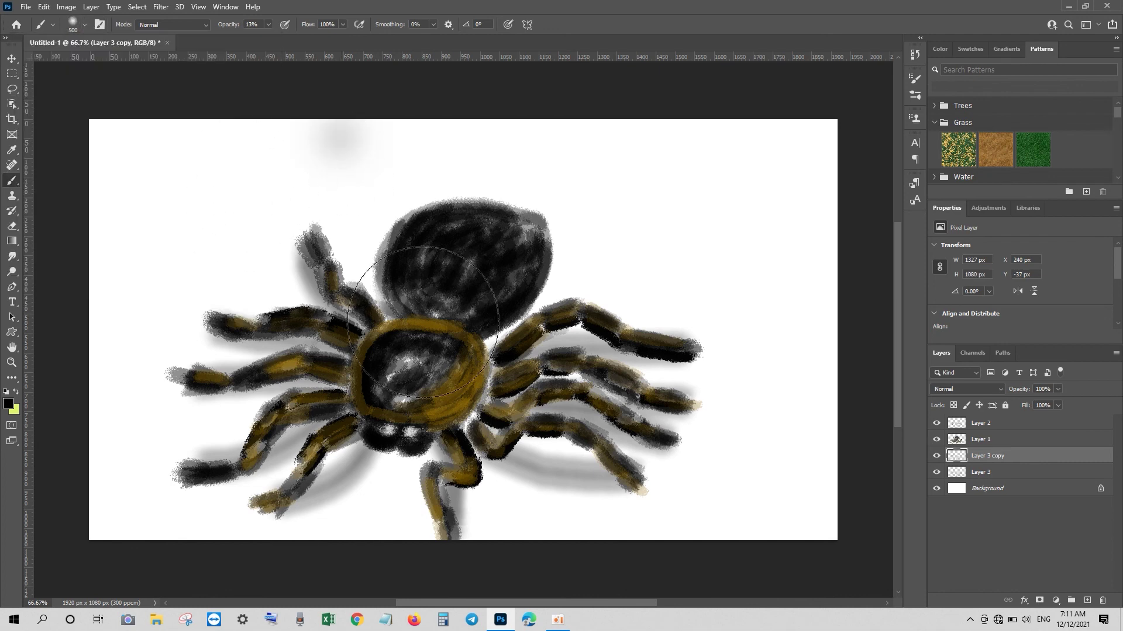
{"action": "left_click", "coordinate": [1037, 488]}
{"action": "key", "text": "ctrl+shift+alt+n"}
{"action": "mouse_move", "coordinate": [93, 99]}
{"action": "left_mouse_down"}
{"action": "mouse_move", "coordinate": [146, 138]}
{"action": "mouse_move", "coordinate": [180, 226]}
{"action": "mouse_move", "coordinate": [114, 114]}
{"action": "mouse_move", "coordinate": [606, 125]}
{"action": "mouse_move", "coordinate": [556, 141]}
{"action": "mouse_move", "coordinate": [778, 234]}
{"action": "mouse_move", "coordinate": [839, 98]}
{"action": "left_mouse_up"}
{"action": "scroll", "coordinate": [318, 555], "scroll_direction": "left", "scroll_amount": 1}
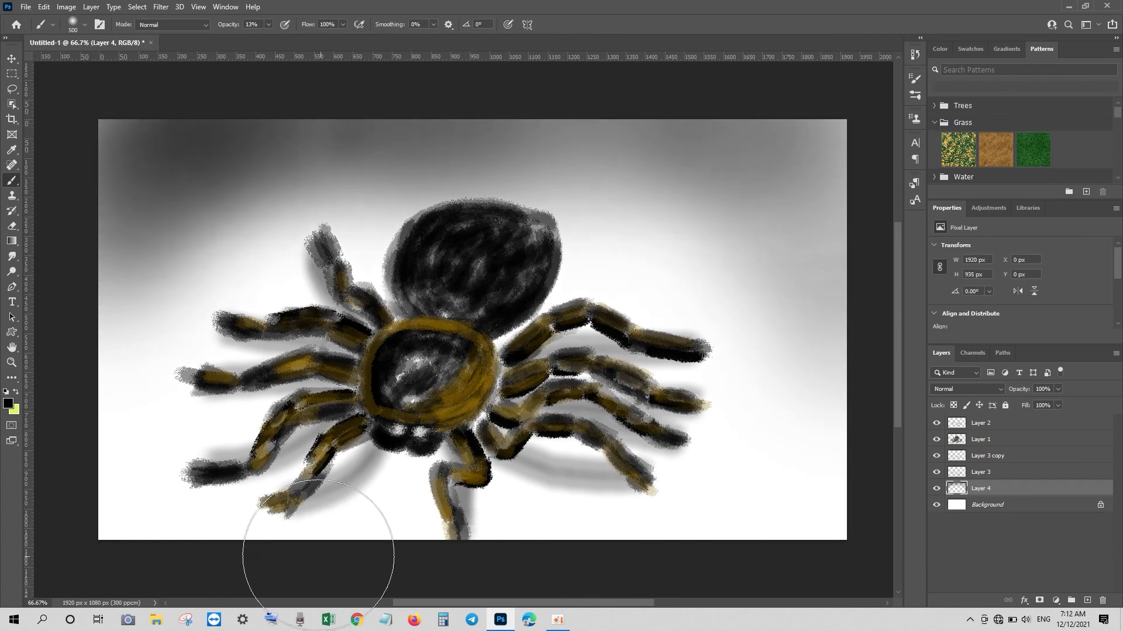
{"action": "mouse_move", "coordinate": [249, 555]}
{"action": "left_mouse_down"}
{"action": "mouse_move", "coordinate": [181, 531]}
{"action": "mouse_move", "coordinate": [196, 527]}
{"action": "mouse_move", "coordinate": [212, 550]}
{"action": "mouse_move", "coordinate": [370, 552]}
{"action": "mouse_move", "coordinate": [769, 521]}
{"action": "mouse_move", "coordinate": [860, 476]}
{"action": "mouse_move", "coordinate": [857, 328]}
{"action": "left_mouse_up"}
{"action": "mouse_move", "coordinate": [416, 107]}
{"action": "left_mouse_down"}
{"action": "mouse_move", "coordinate": [309, 108]}
{"action": "mouse_move", "coordinate": [739, 146]}
{"action": "mouse_move", "coordinate": [293, 138]}
{"action": "mouse_move", "coordinate": [820, 142]}
{"action": "mouse_move", "coordinate": [851, 126]}
{"action": "mouse_move", "coordinate": [792, 283]}
{"action": "mouse_move", "coordinate": [742, 481]}
{"action": "mouse_move", "coordinate": [885, 534]}
{"action": "mouse_move", "coordinate": [100, 533]}
{"action": "mouse_move", "coordinate": [234, 468]}
{"action": "mouse_move", "coordinate": [81, 463]}
{"action": "left_mouse_up"}
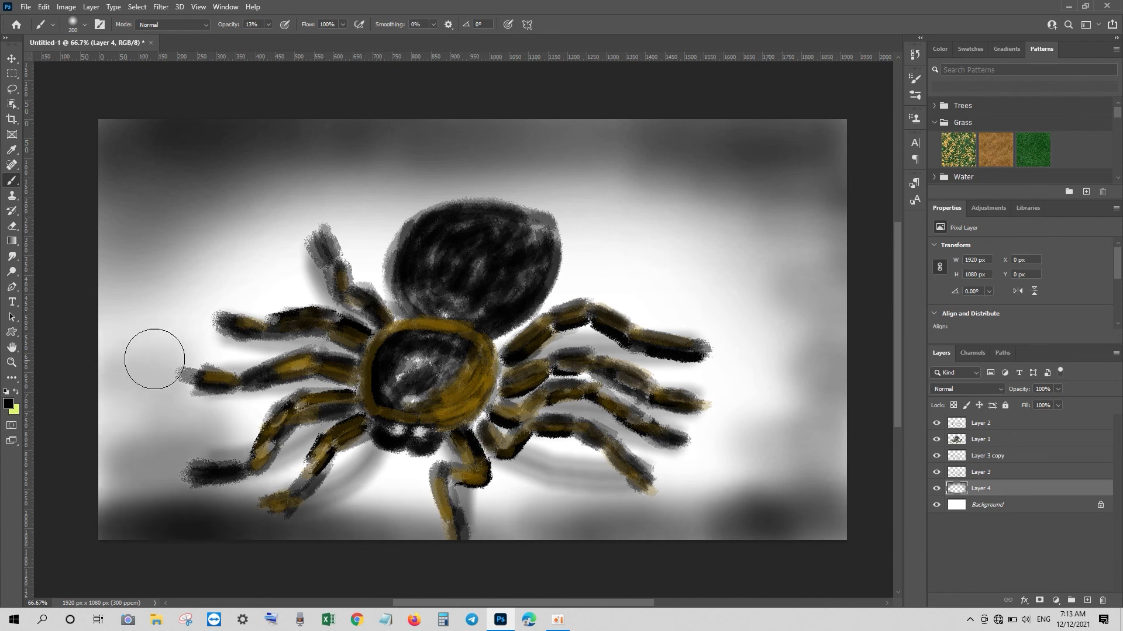
Save a JPEG copy of the image named 'spider'
{"action": "left_click", "coordinate": [12, 59]}
{"action": "left_click", "coordinate": [26, 7]}
{"action": "left_click", "coordinate": [50, 158]}
{"action": "left_click", "coordinate": [309, 270]}
{"action": "left_click", "coordinate": [147, 359]}
{"action": "type", "text": "spid"}
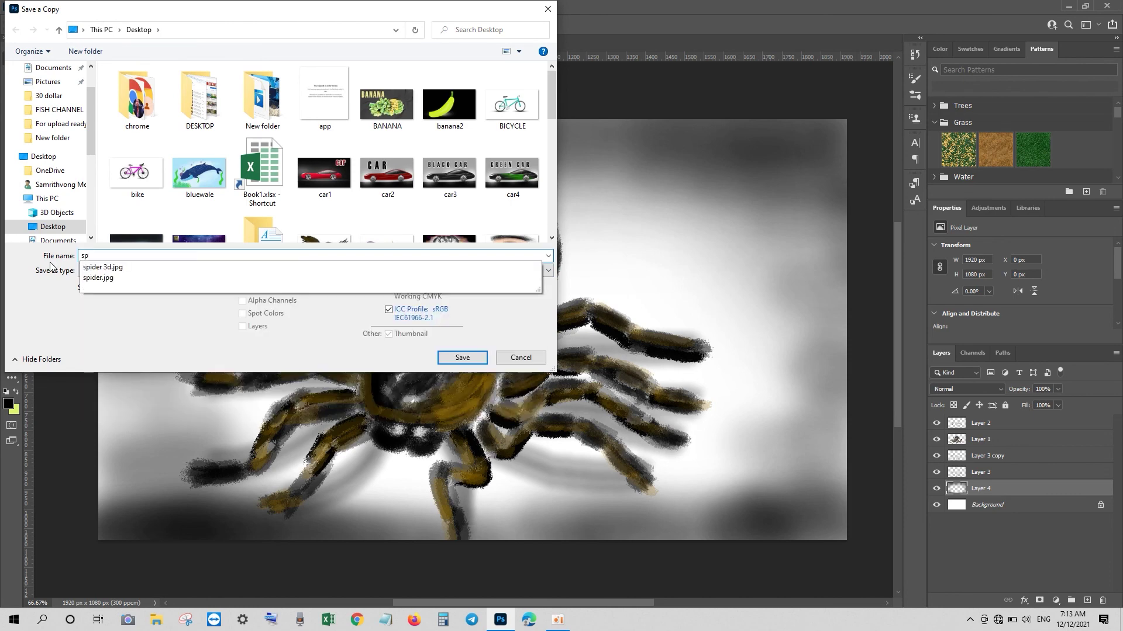